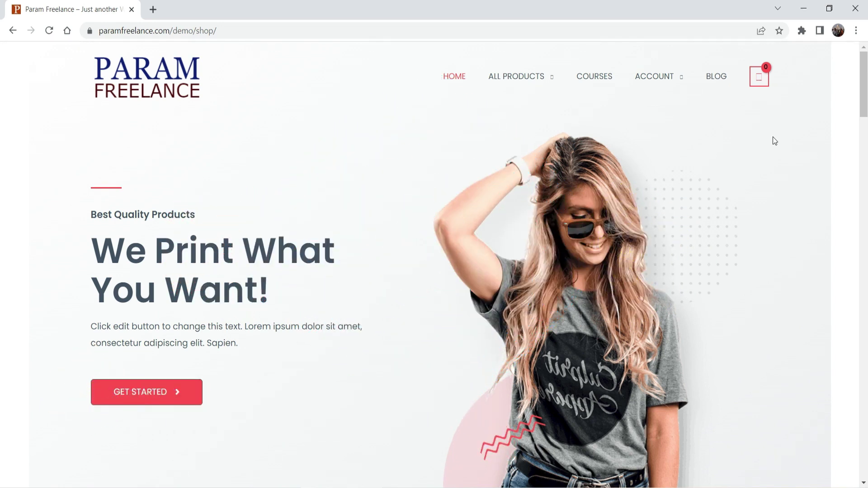
Add the Black Printed Coffee Mug and Father's Day Coffee Mug from Our Featured Products to the cart.
scroll(636, 118, down, 6)
scroll(841, 168, down, 5)
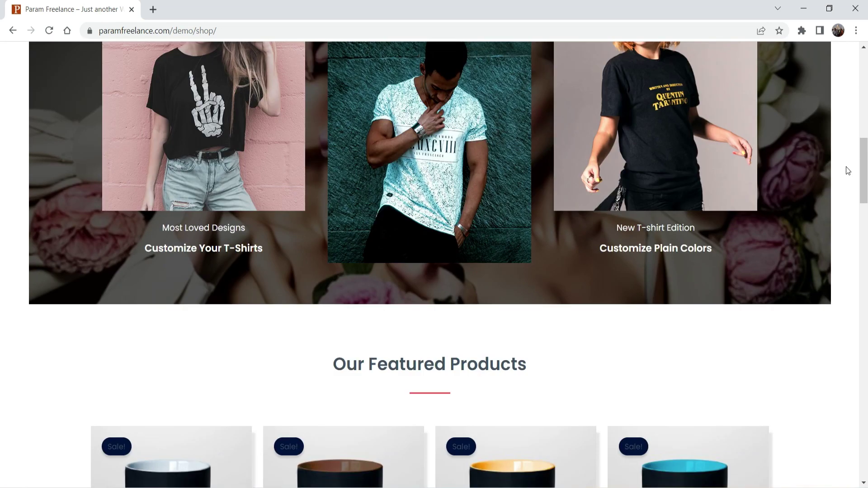
scroll(845, 172, down, 6)
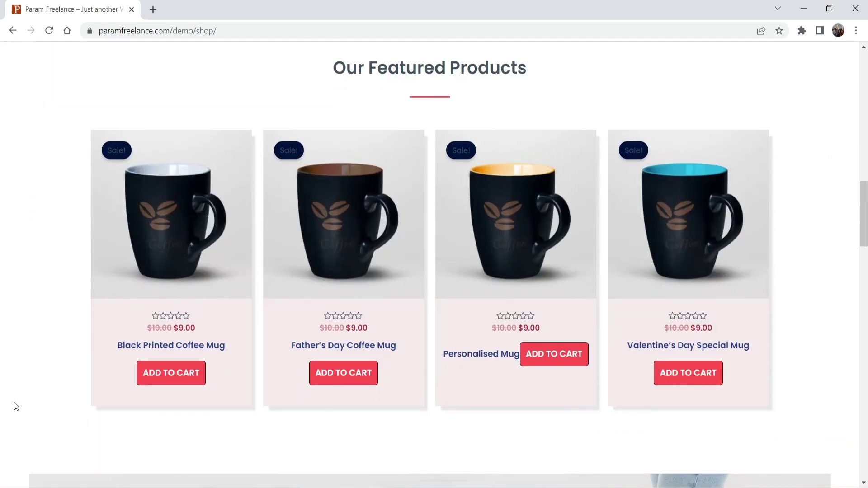
click(168, 383)
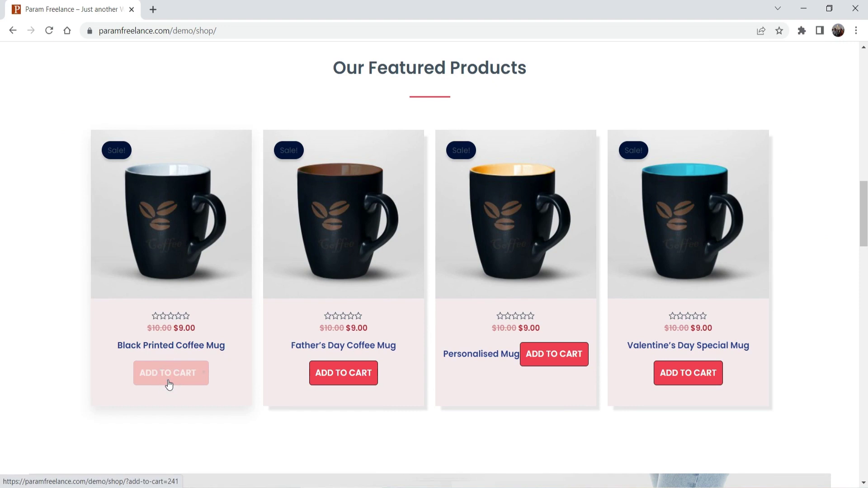
click(338, 378)
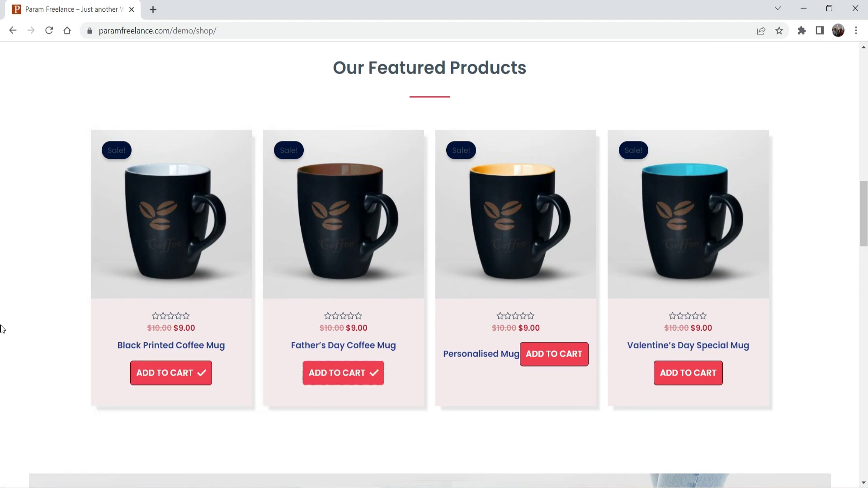
scroll(806, 178, up, 15)
Check out from the mini-cart and place the $27.00 order with Cash on delivery.
mouse_move(764, 79)
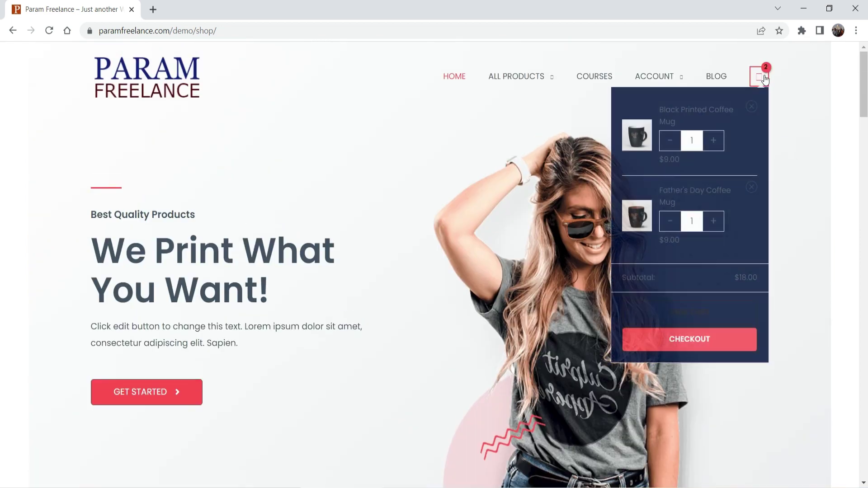
click(679, 339)
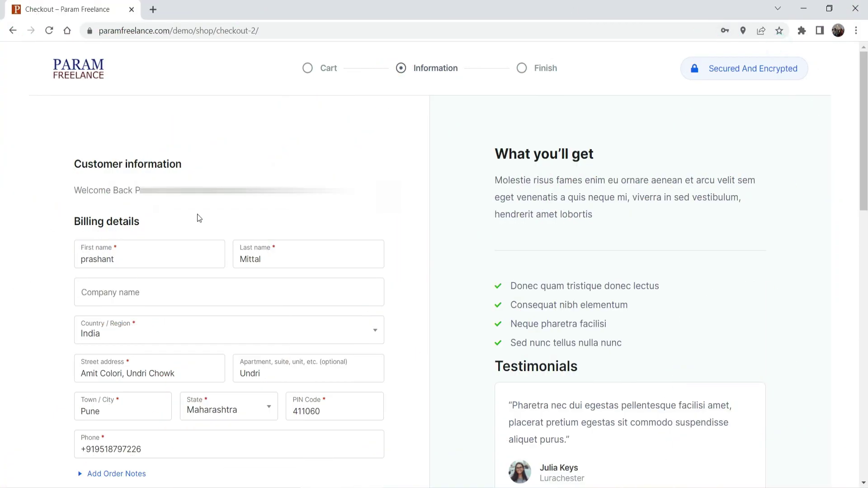
scroll(326, 219, down, 8)
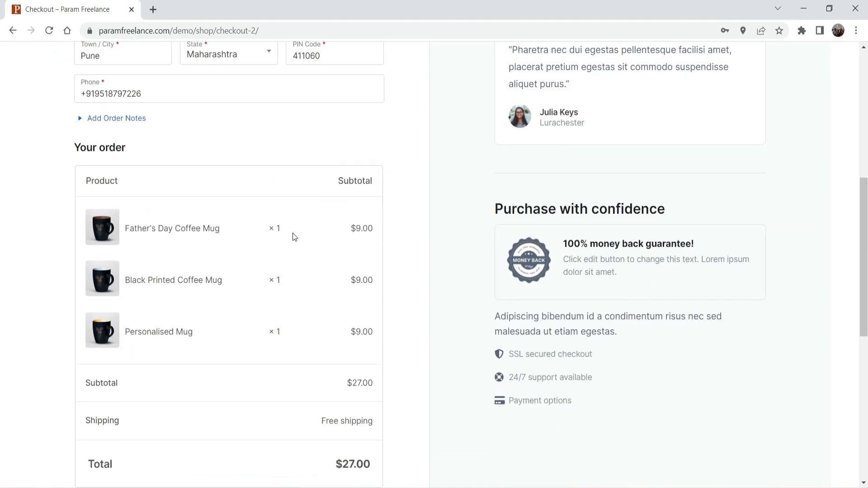
scroll(334, 289, down, 4)
scroll(327, 279, down, 3)
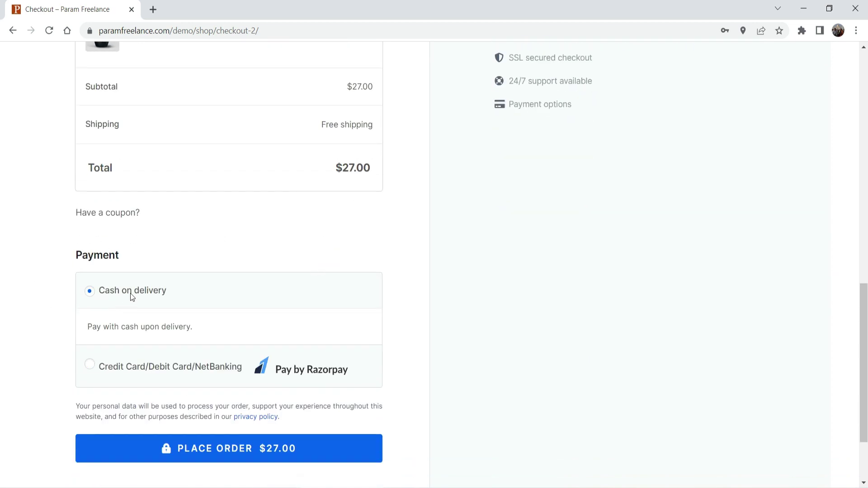
click(234, 450)
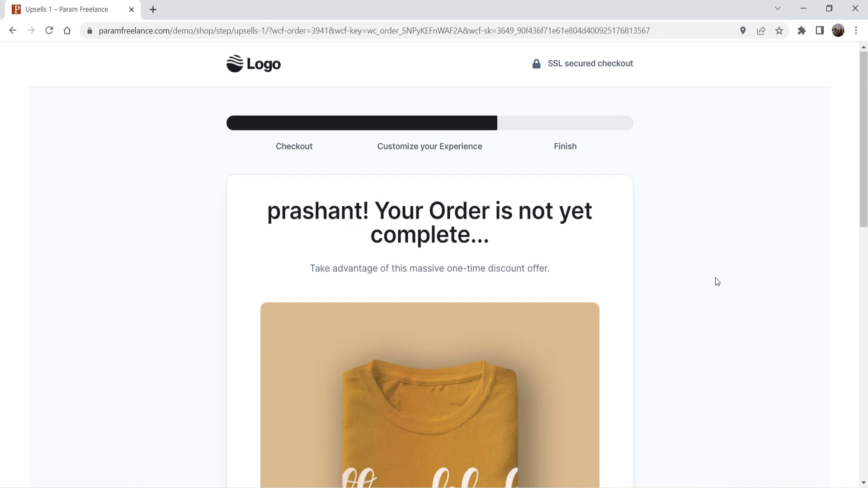
Review the Upsells 1 offer page, highlighting the personalised heading and the $5 Printed Brown Tshirt price.
scroll(714, 277, down, 4)
scroll(249, 115, up, 4)
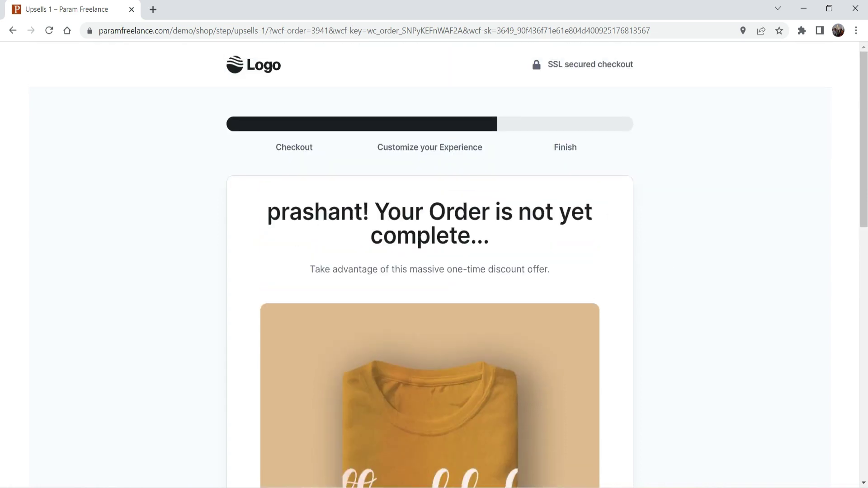
drag(365, 212, 266, 213)
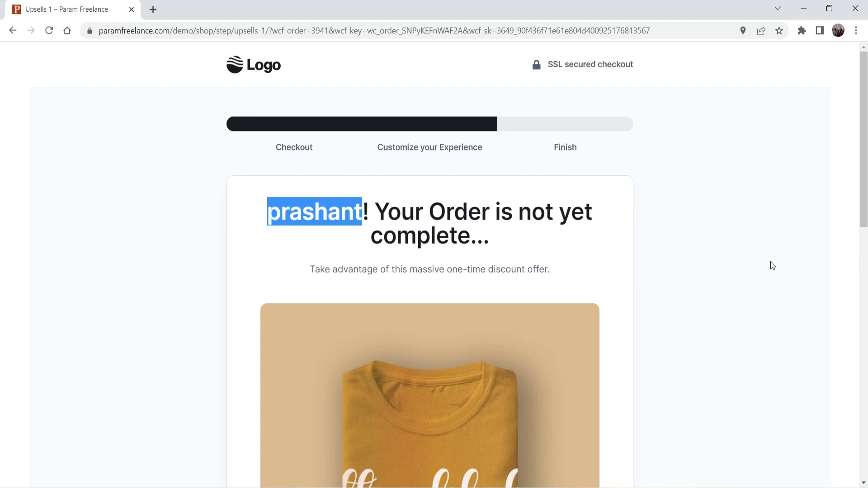
click(350, 185)
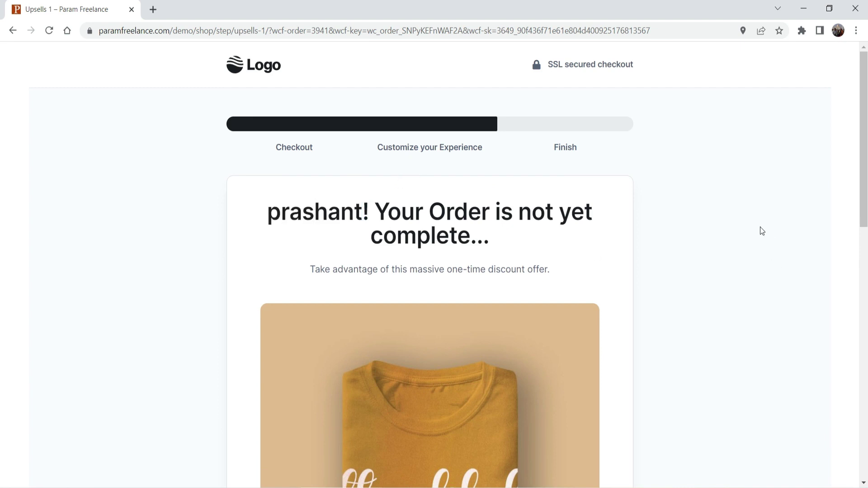
scroll(762, 231, down, 8)
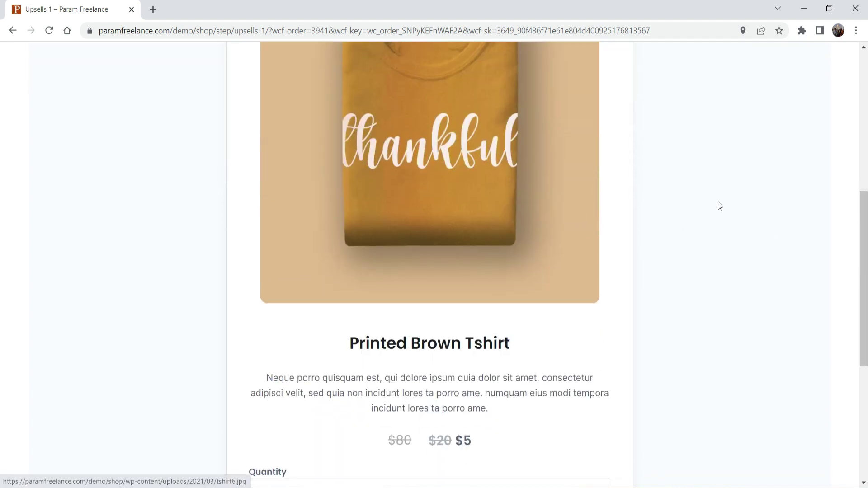
scroll(719, 205, down, 4)
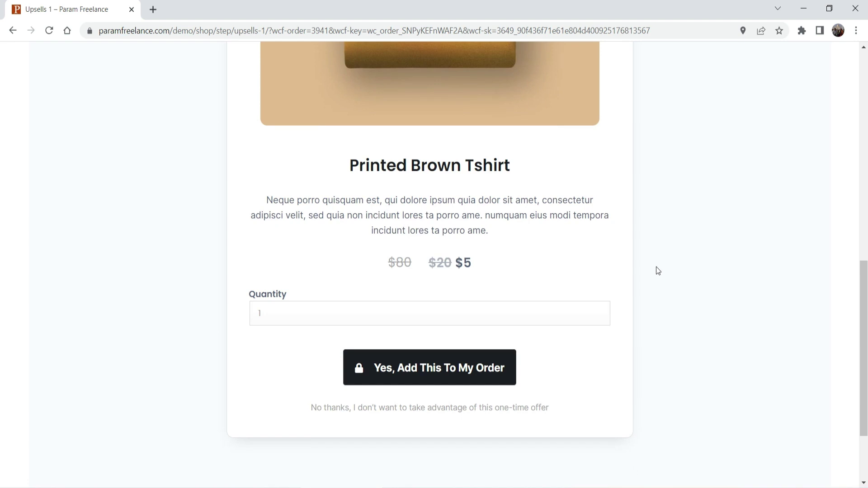
drag(477, 265, 453, 266)
click(727, 263)
Accept the $5 Printed Brown Tshirt upsell, then review the mug rows and $27.00 subtotal.
click(421, 368)
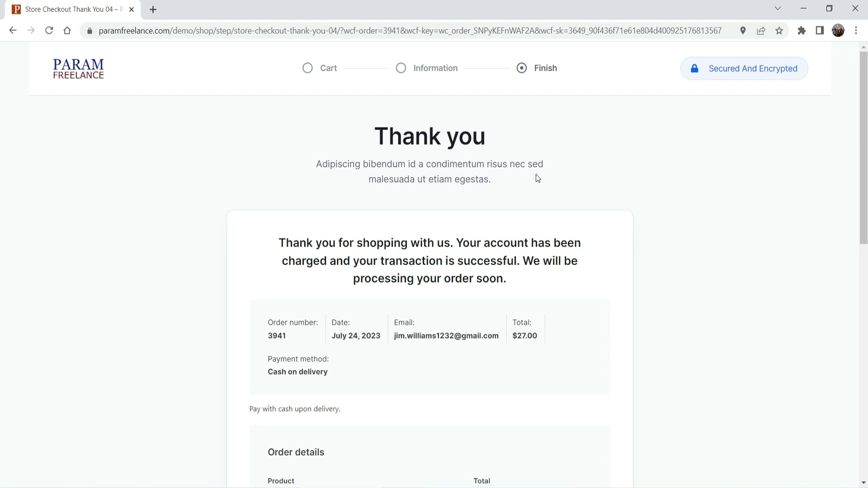
scroll(521, 206, down, 5)
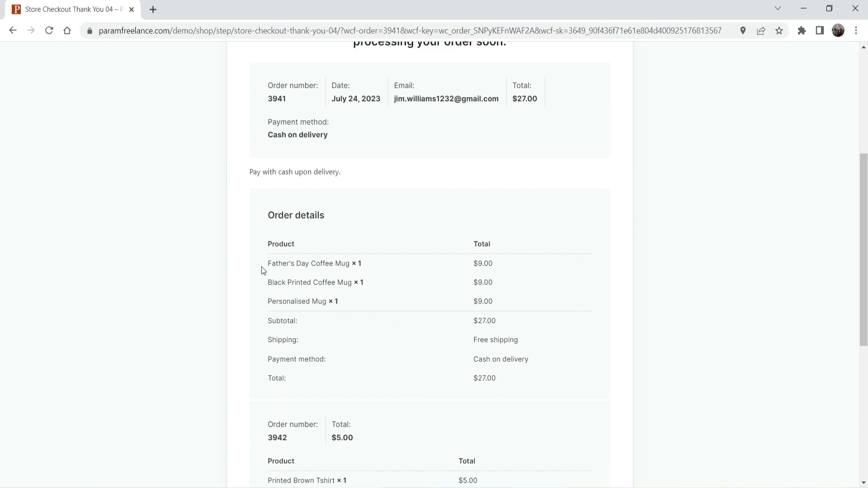
drag(268, 263, 360, 306)
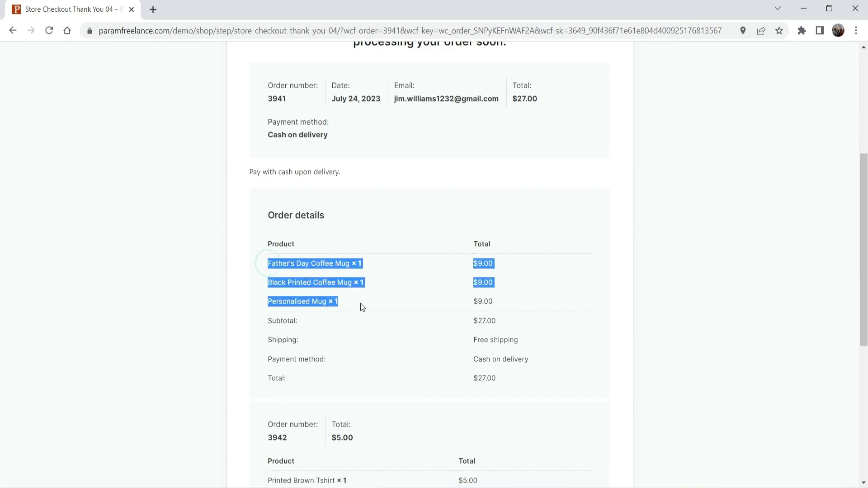
click(721, 306)
double_click(511, 321)
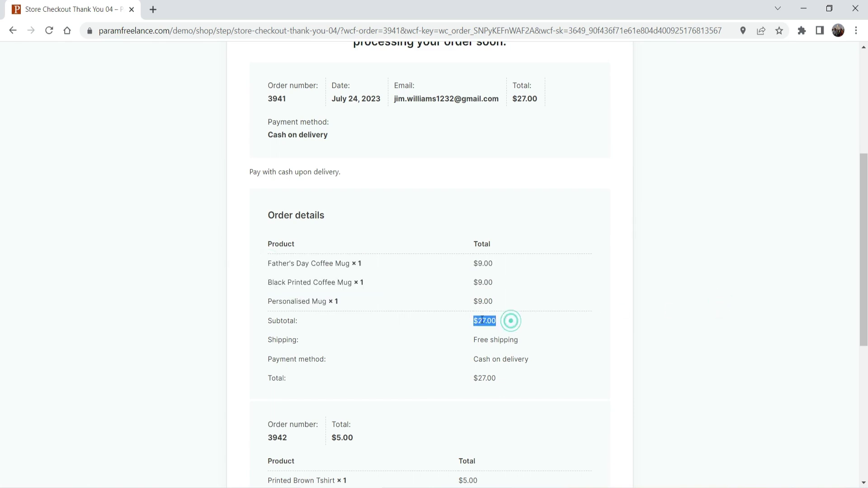
click(746, 253)
scroll(735, 243, down, 4)
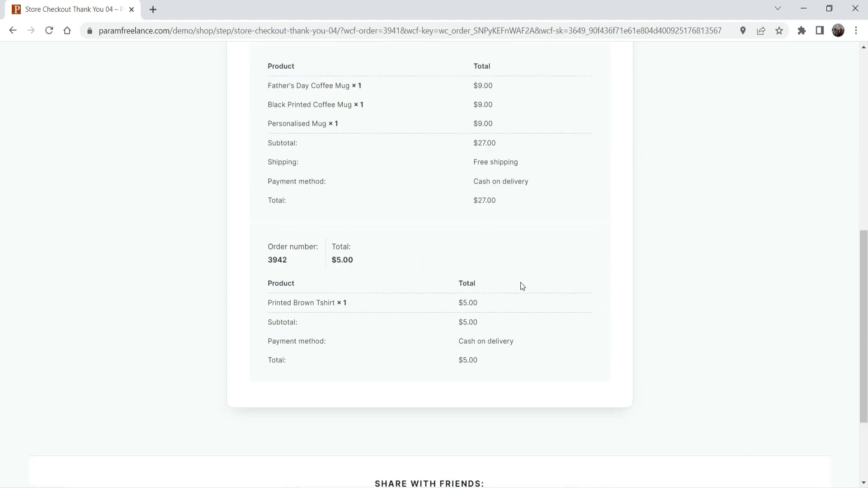
click(735, 298)
scroll(712, 258, up, 9)
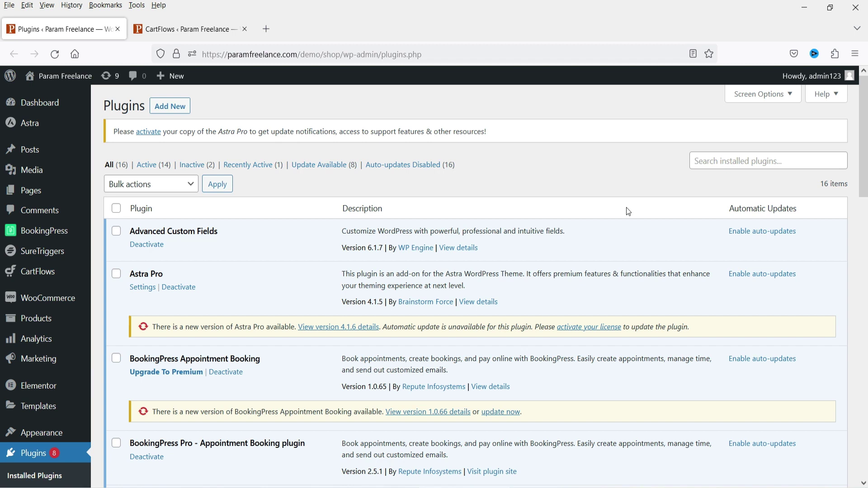
Switch to the CartFlows store checkout tab and scroll through it.
click(153, 29)
scroll(549, 250, down, 4)
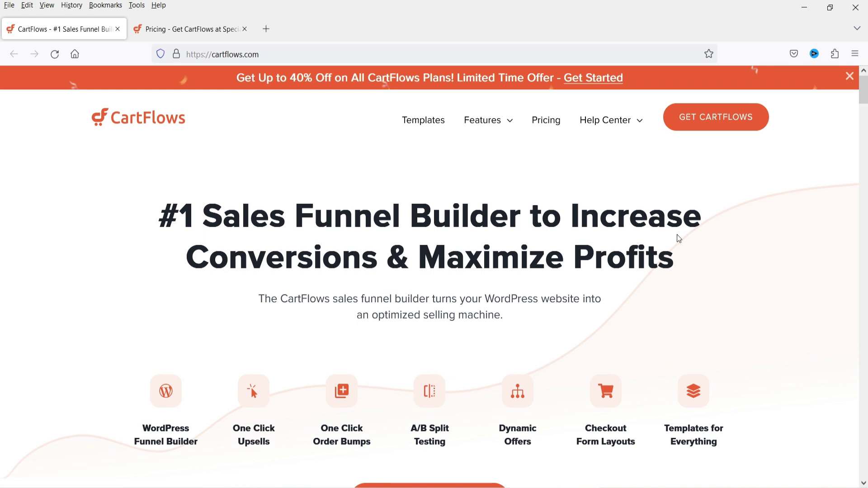
Scroll the cartflows.com homepage, then bring up the Pricing tab with Starter, Plus and Pro plans.
scroll(188, 324, down, 5)
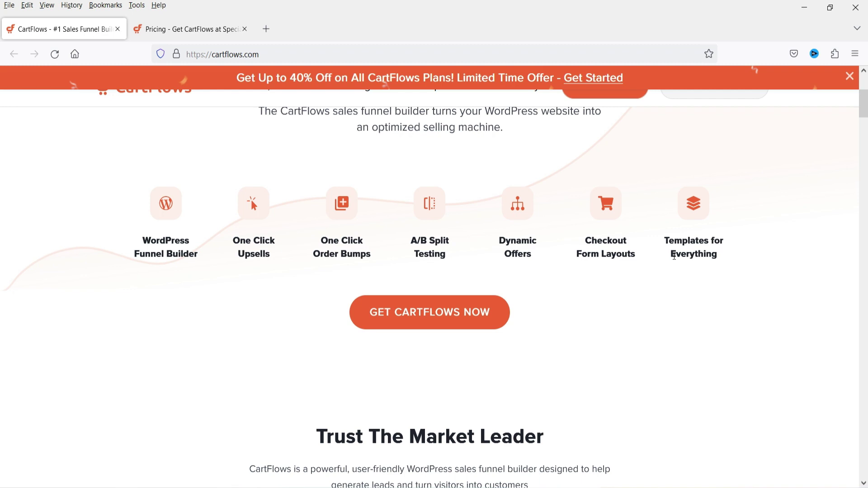
scroll(752, 283, down, 10)
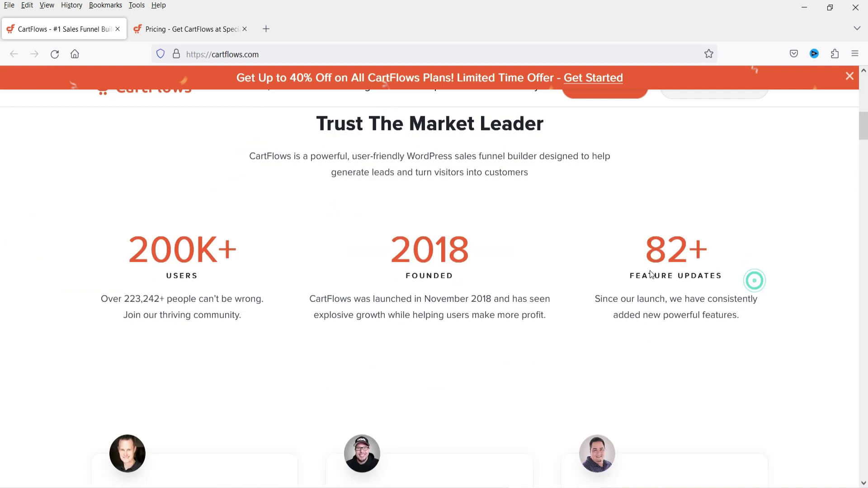
scroll(647, 273, down, 10)
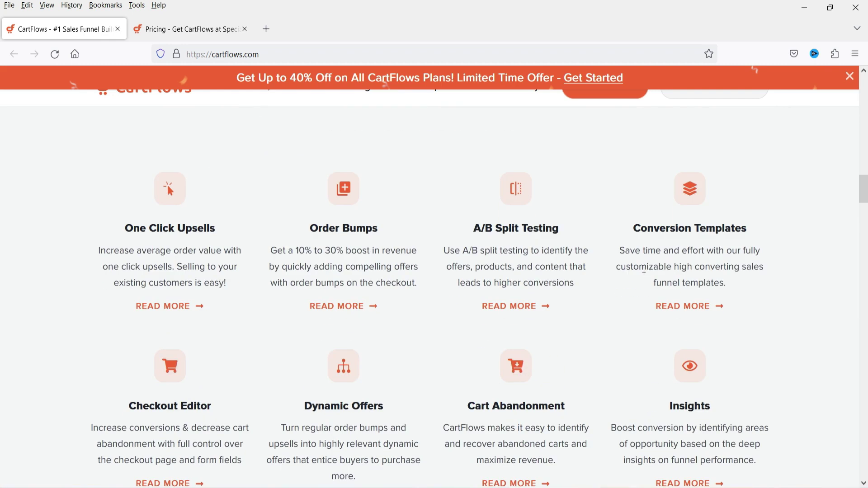
scroll(645, 284, down, 8)
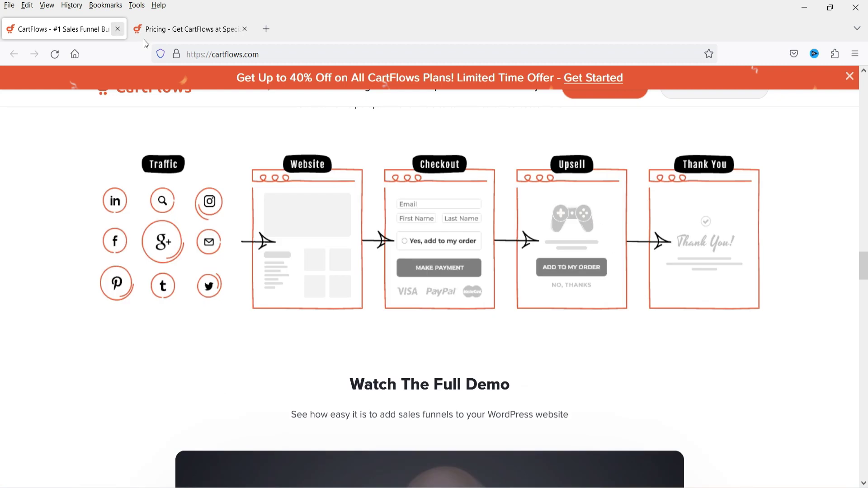
click(170, 30)
scroll(4, 156, down, 4)
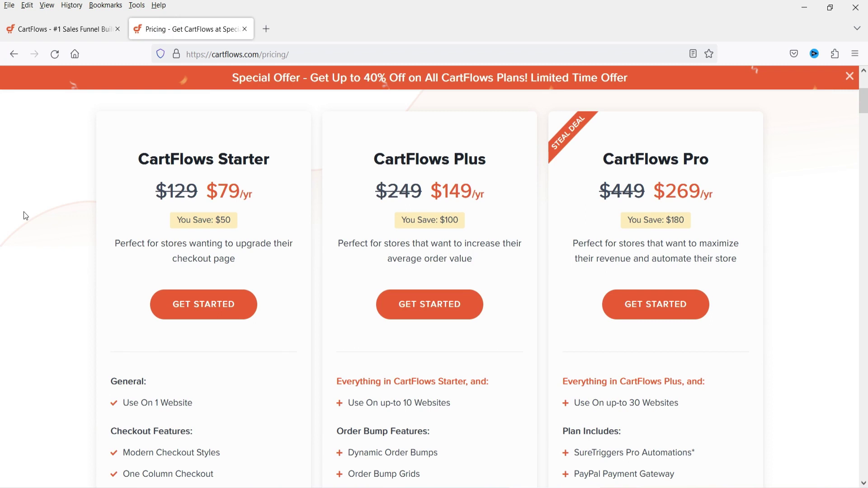
Compare the Starter $79, Plus $149 and Pro $269 plans, then return to the Store Checkout flow.
scroll(50, 237, down, 4)
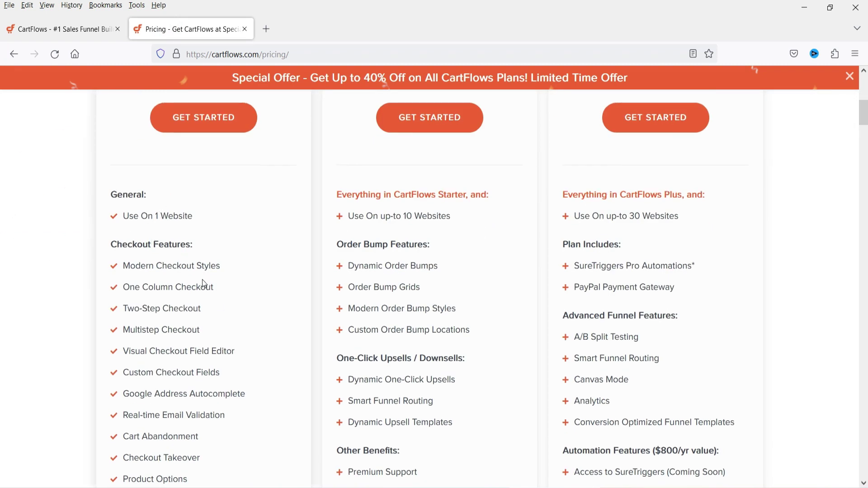
scroll(202, 279, up, 4)
scroll(125, 352, down, 2)
scroll(125, 352, down, 2)
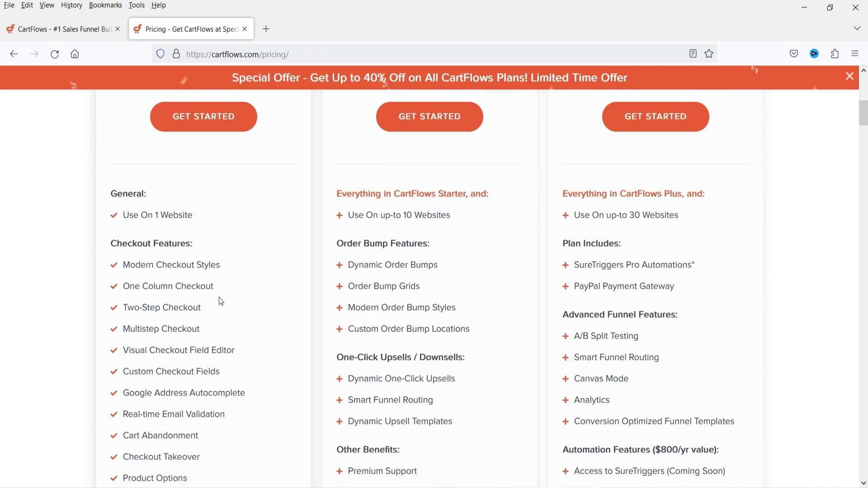
scroll(177, 190, up, 2)
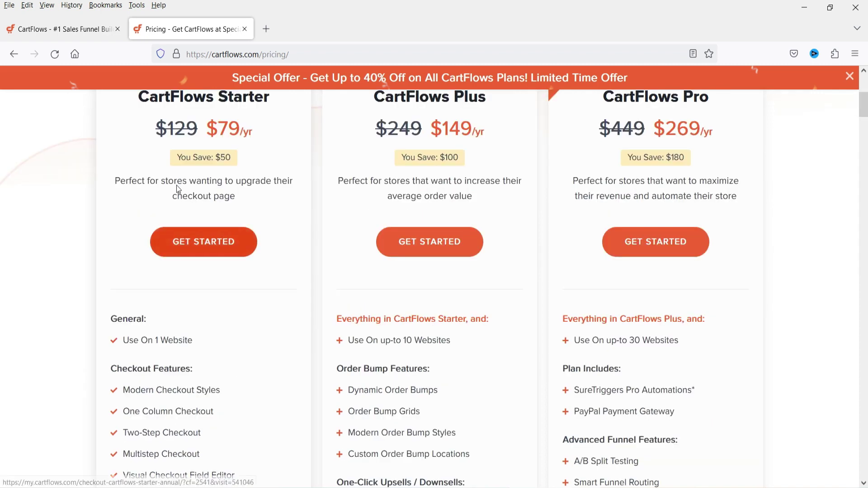
scroll(179, 190, up, 3)
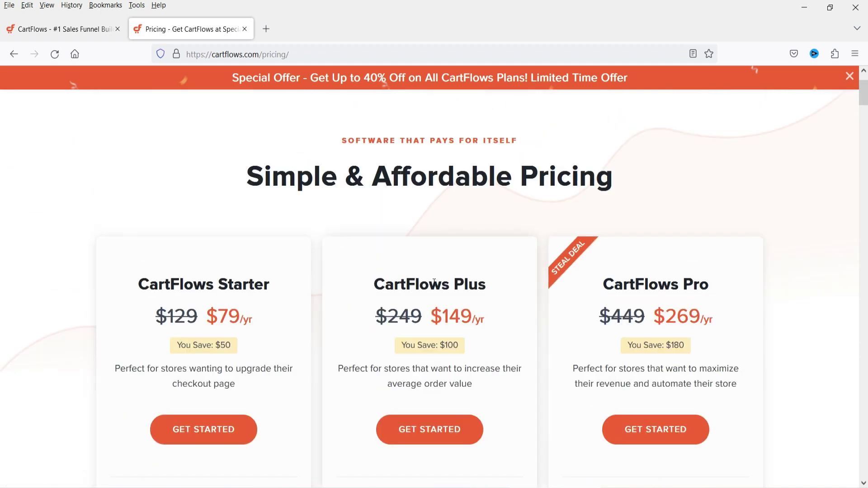
scroll(434, 274, down, 6)
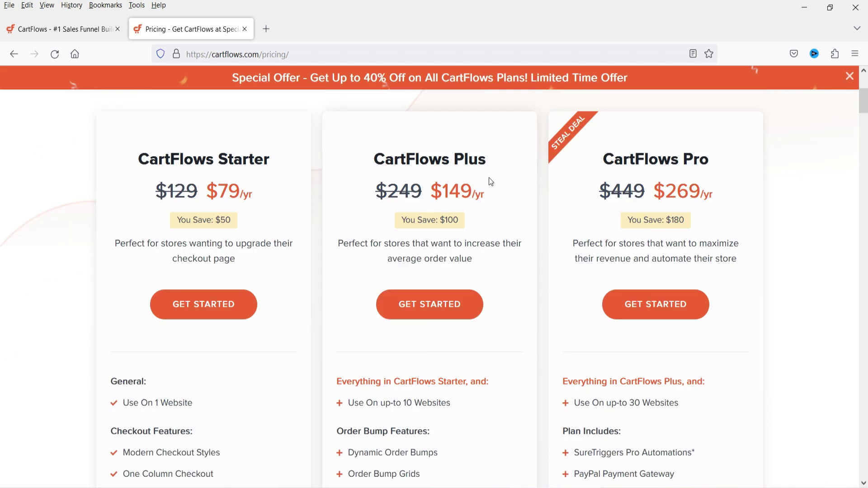
key(Home)
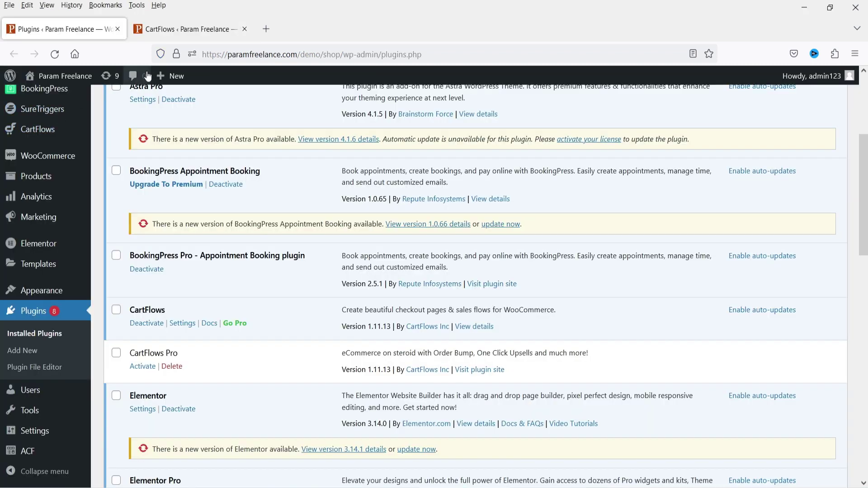
click(175, 32)
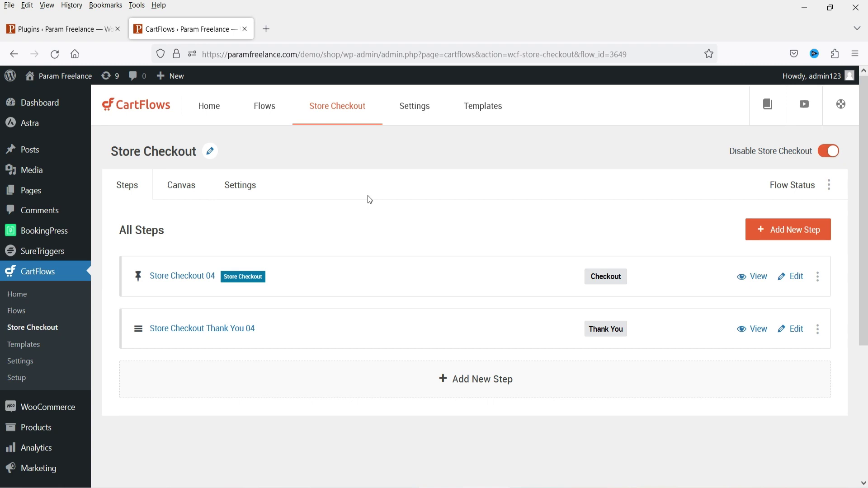
Add a new step to Store Checkout and browse the Upsell (Woo) ready templates, Store Checkout Upsell 01–04.
click(782, 231)
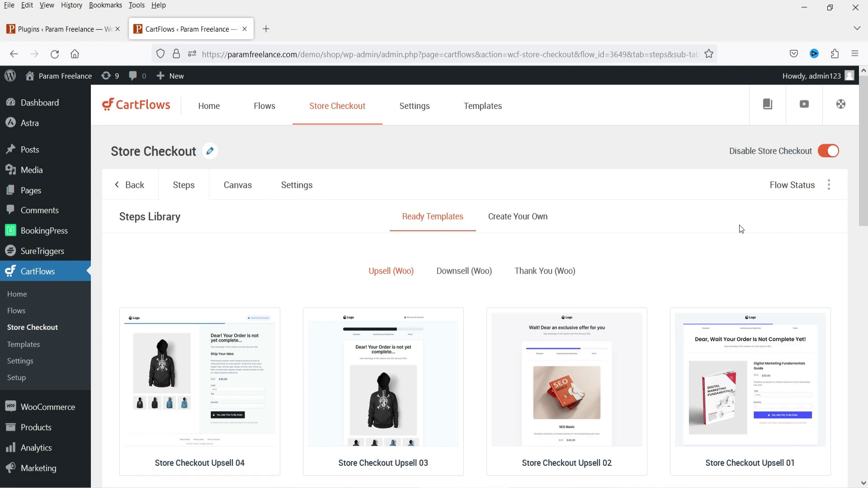
scroll(678, 213, down, 2)
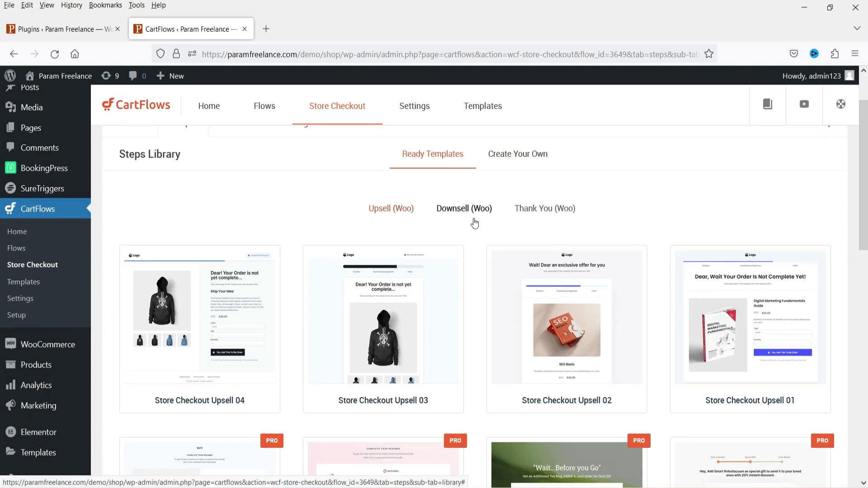
click(388, 216)
scroll(751, 272, up, 1)
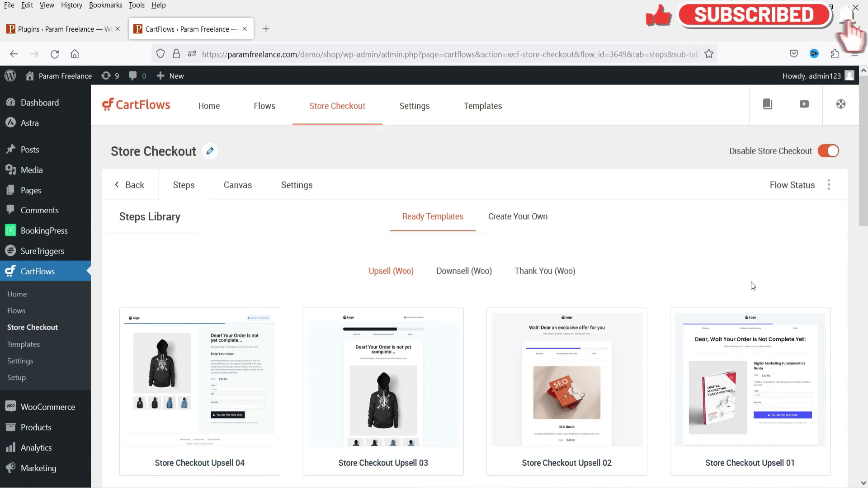
scroll(752, 285, down, 1)
mouse_move(752, 286)
scroll(656, 262, down, 3)
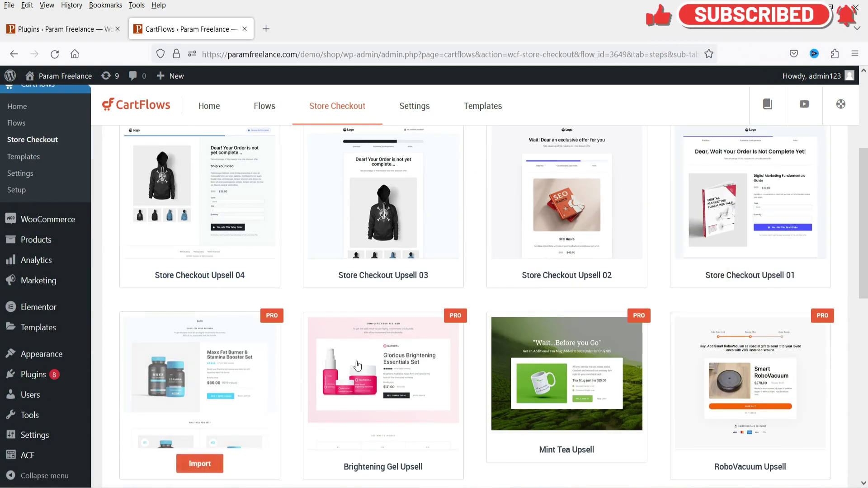
scroll(729, 310, down, 4)
scroll(719, 310, up, 5)
Preview the Store Checkout Upsell 03 hoodie offer ($35.00 instead of $80), then return to the admin tab.
mouse_move(387, 265)
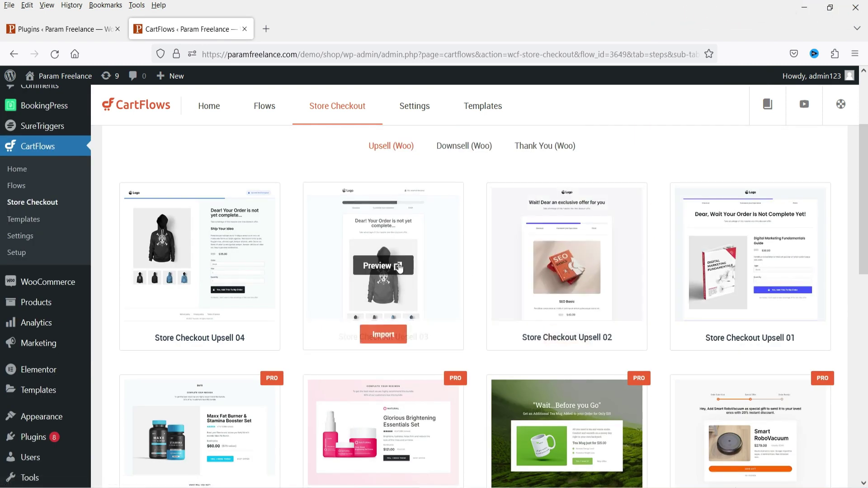
click(394, 267)
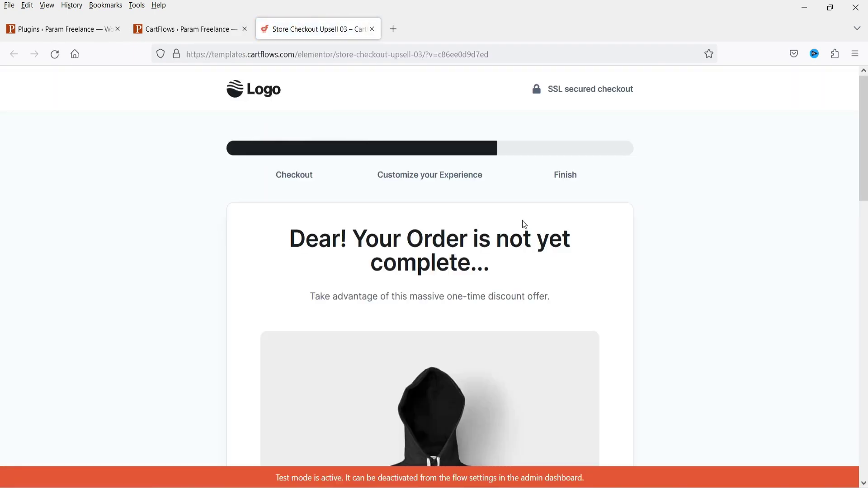
scroll(522, 224, down, 2)
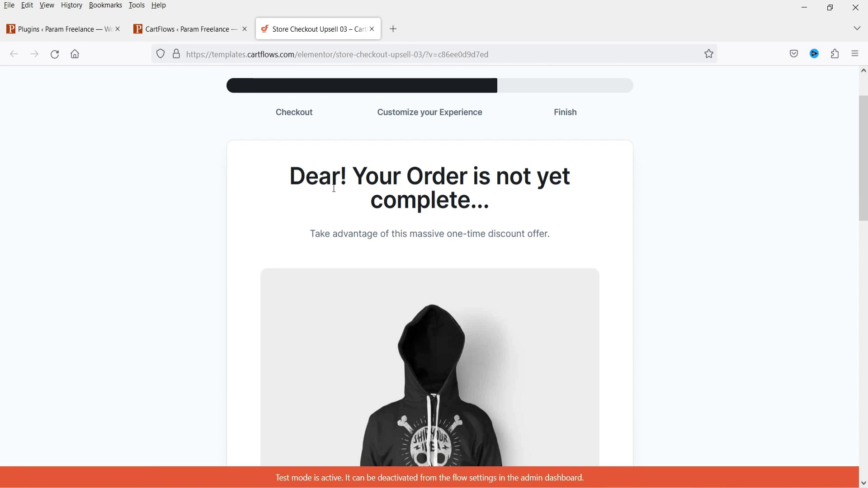
scroll(362, 219, down, 4)
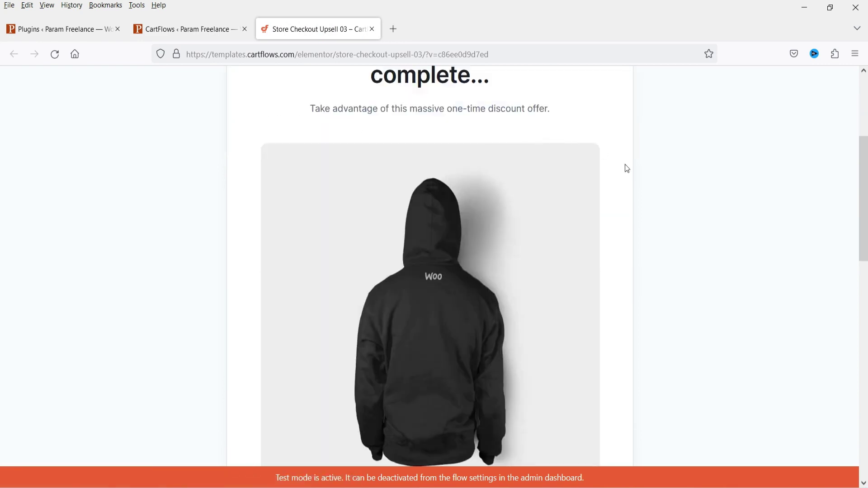
scroll(763, 256, down, 5)
scroll(547, 244, up, 4)
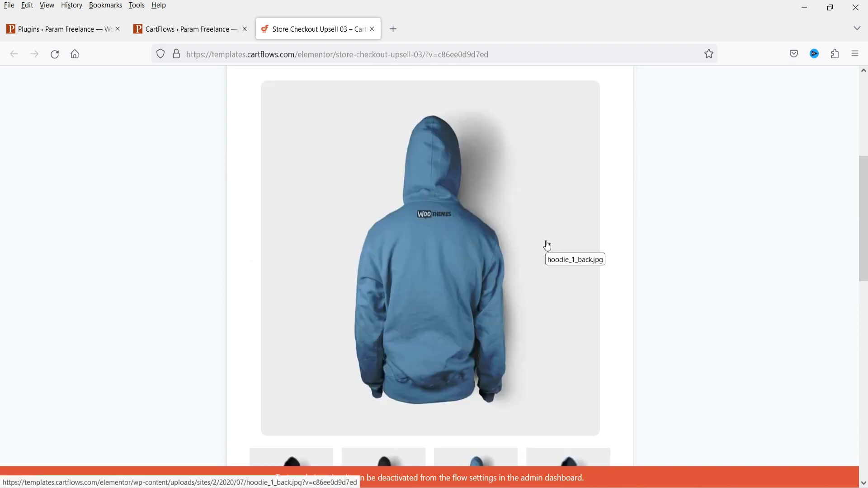
scroll(661, 219, down, 5)
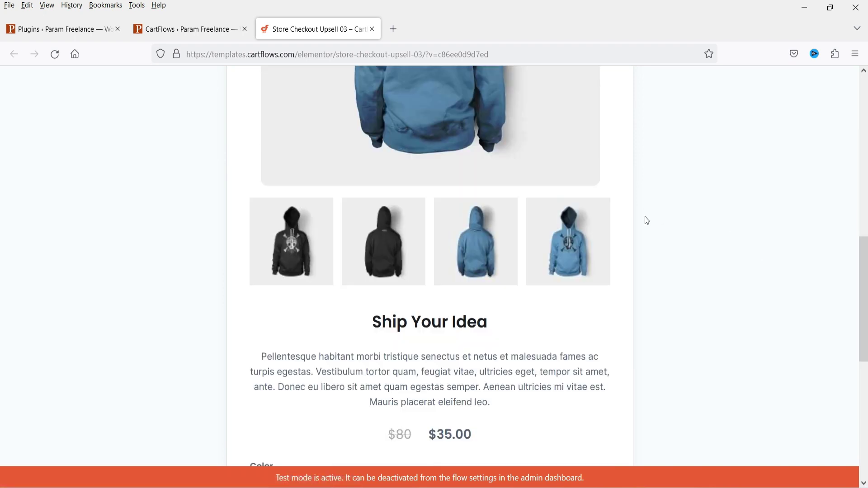
key(ctrl+Page_Up)
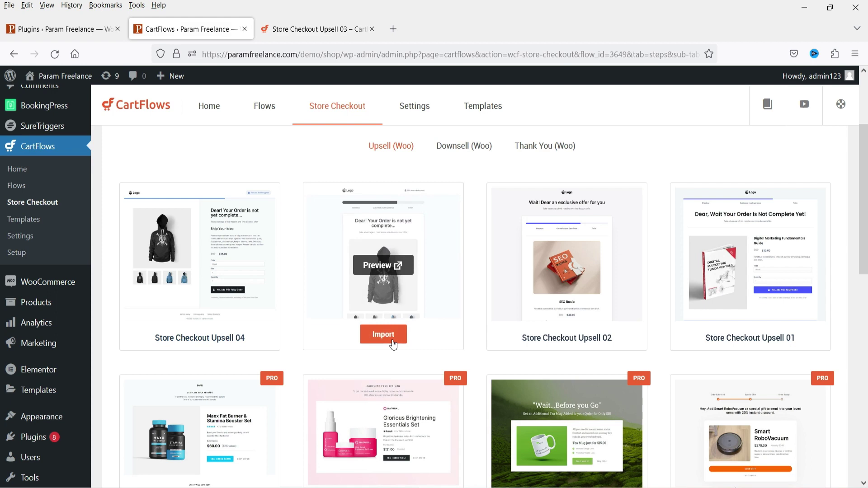
Import Store Checkout Upsell 03, then dismiss the Activate CartFlows Pro prompt.
scroll(393, 345, down, 5)
scroll(385, 398, up, 6)
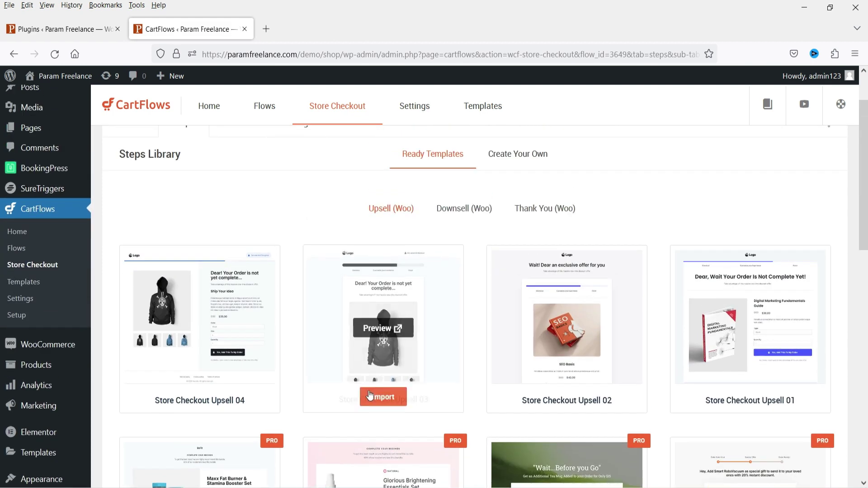
click(384, 398)
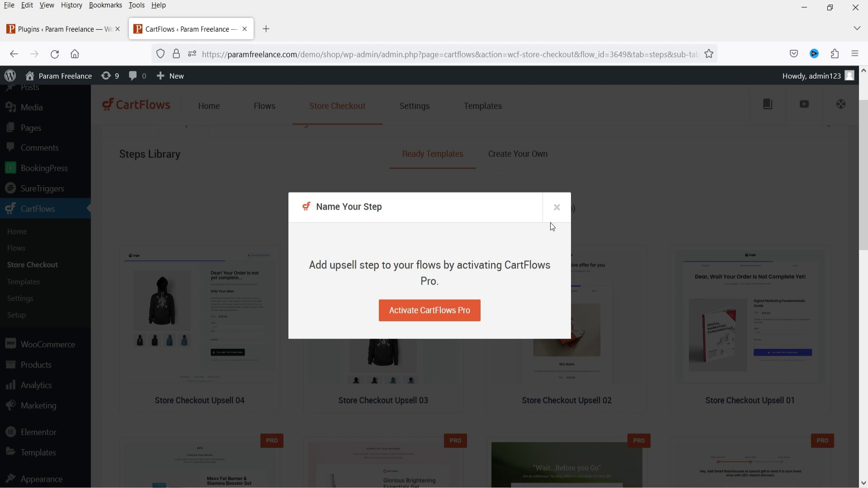
click(557, 207)
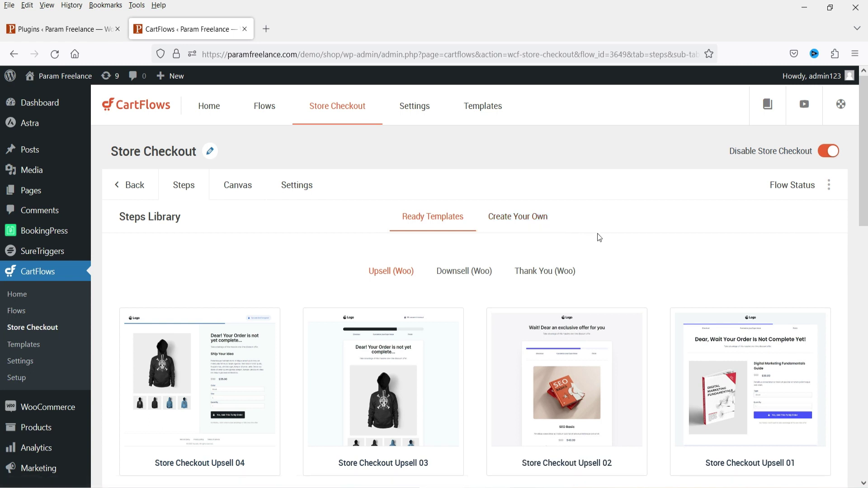
Start a step from scratch with the Upsell (Woo) step type selected.
click(541, 223)
scroll(675, 250, down, 3)
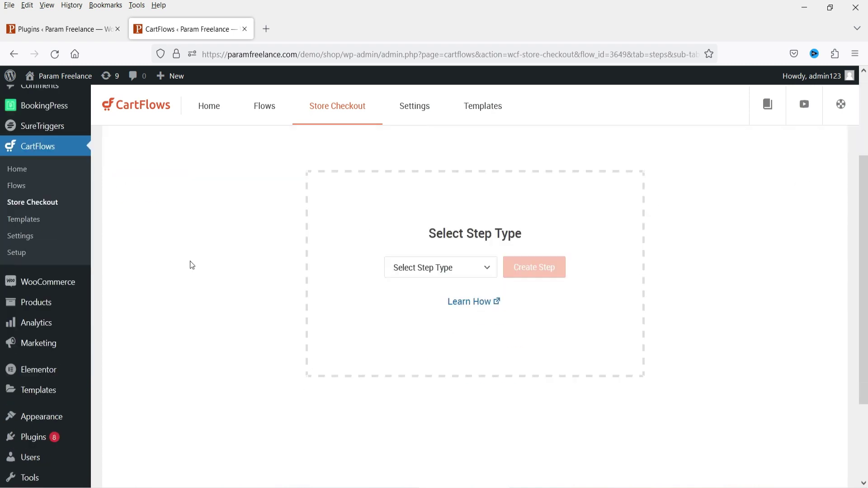
click(452, 270)
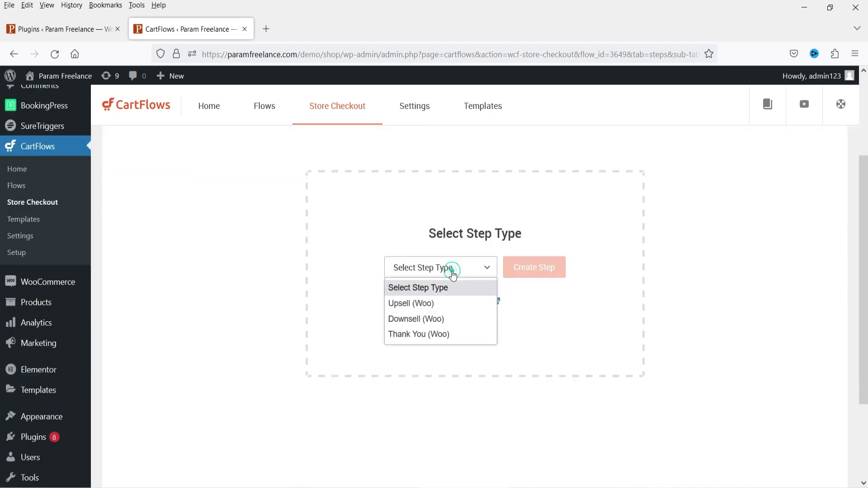
click(443, 304)
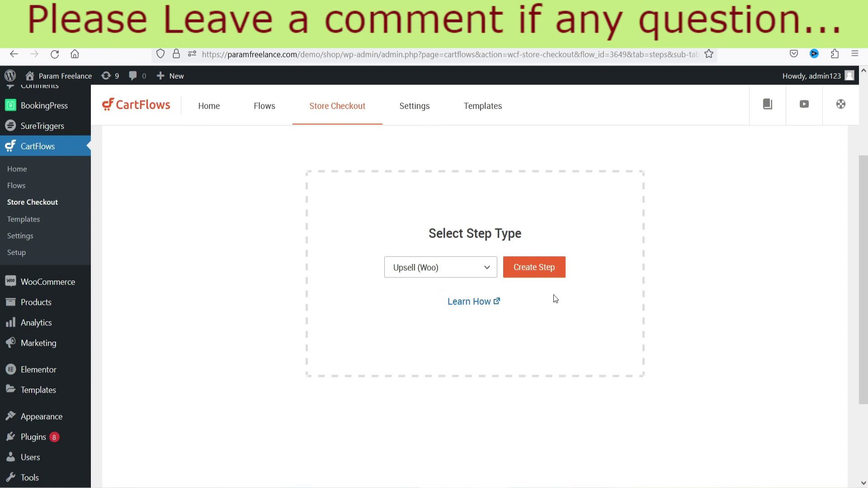
Attempt the step creation, dismiss the CartFlows Pro activation prompt, and view Installed Plugins.
click(549, 269)
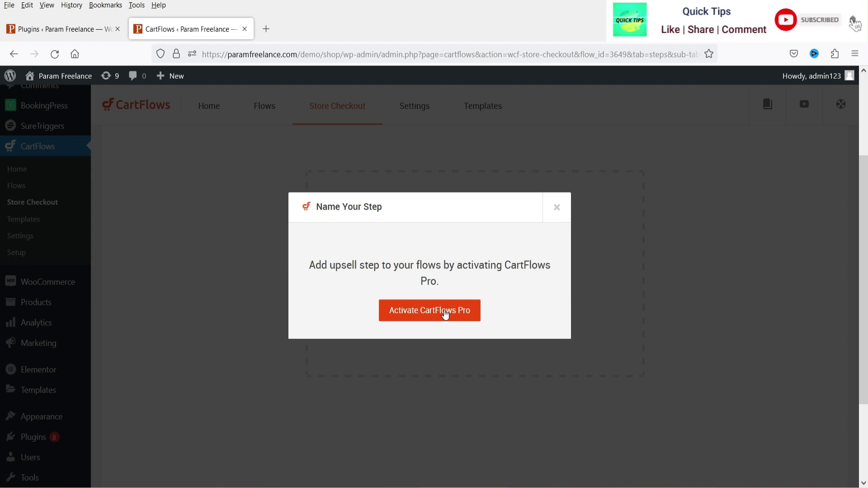
click(557, 207)
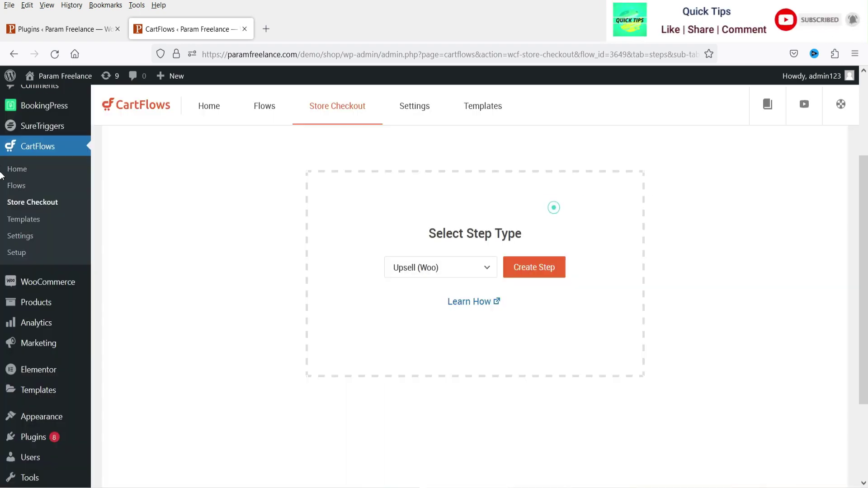
click(63, 29)
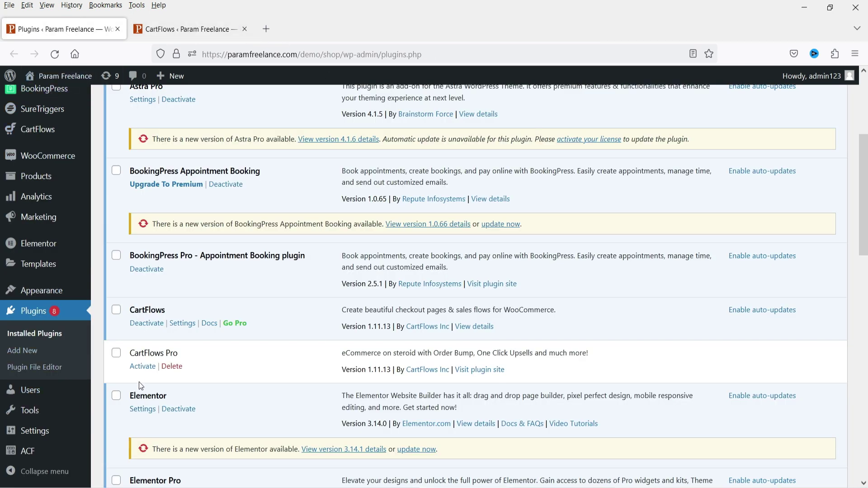
Activate CartFlows Pro 1.11.13 and reload the Store Checkout step builder.
click(139, 366)
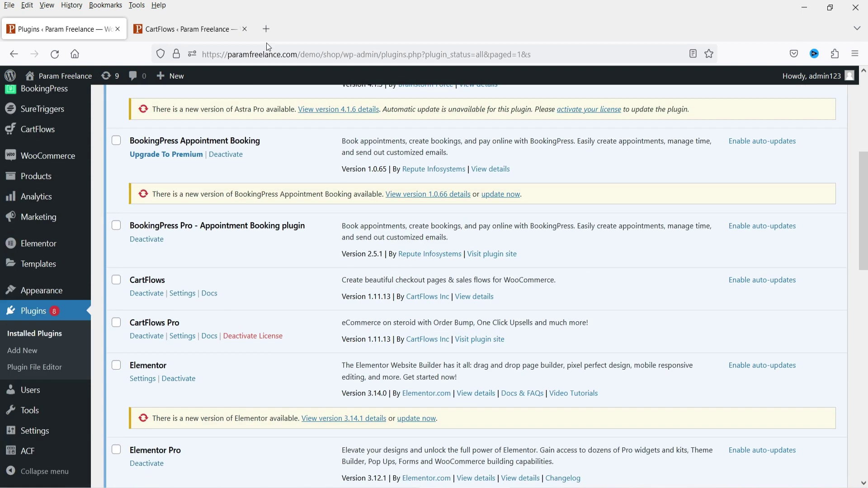
click(175, 28)
scroll(123, 124, up, 3)
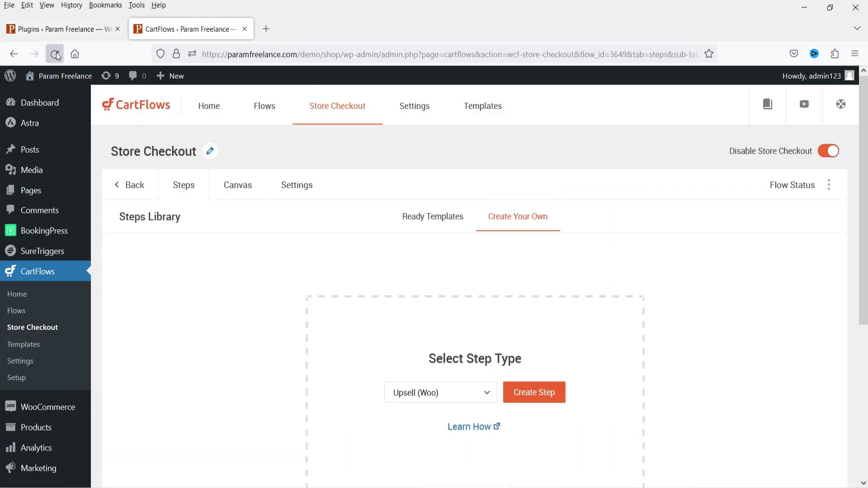
click(55, 54)
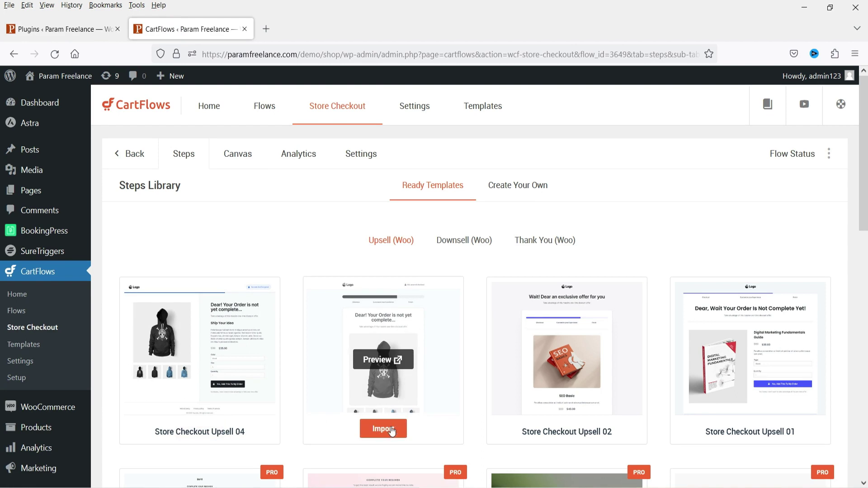
Import the Store Checkout Upsell 03 template as a new step named 'Upsells 1'.
click(392, 432)
click(357, 250)
text(Up)
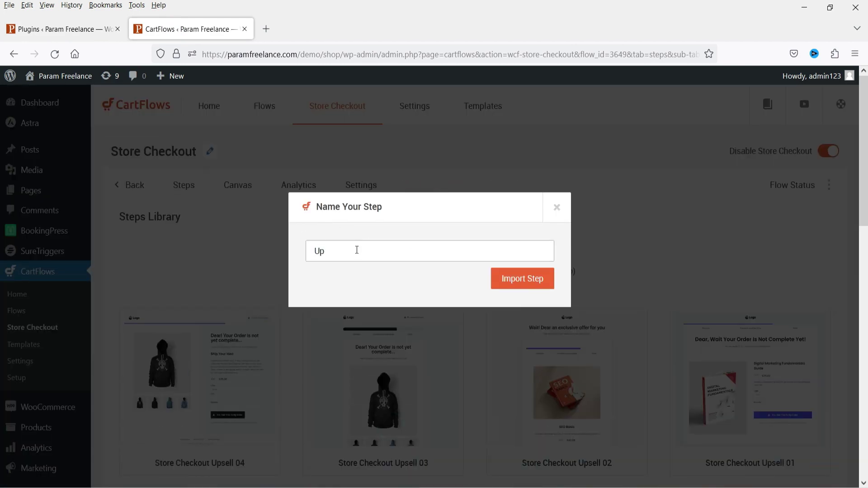
text(sells 1)
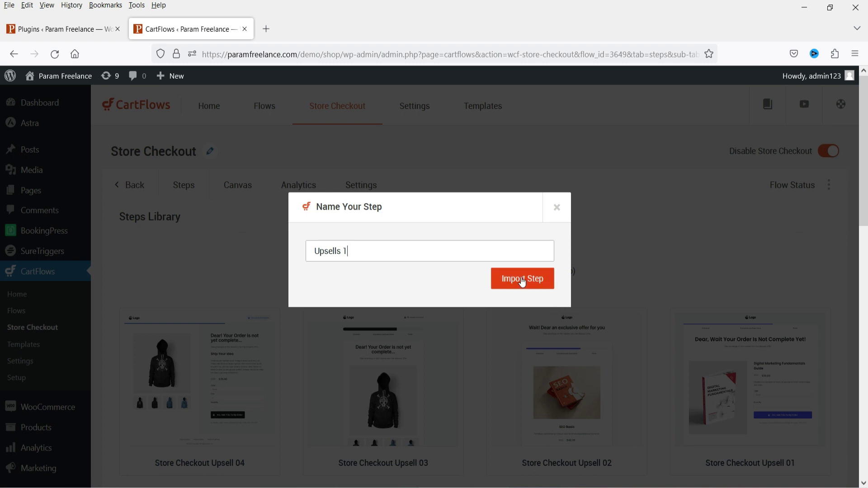
click(521, 279)
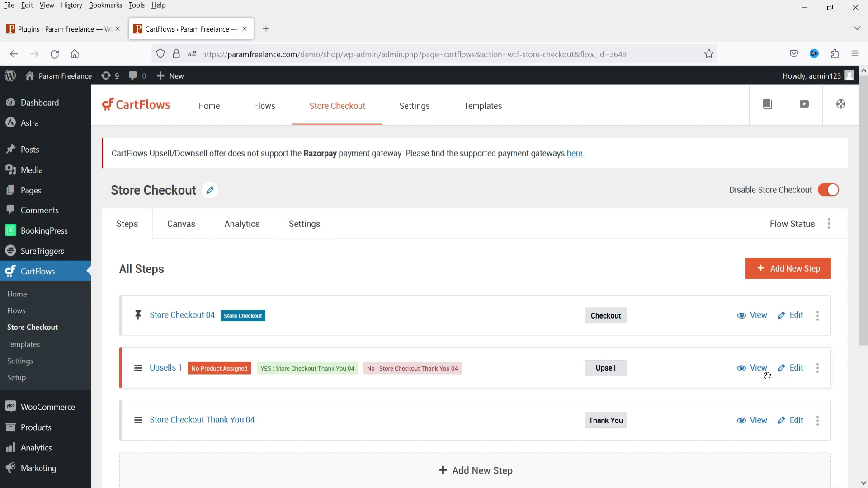
In Upsells 1's product settings, select Printed Brown Tshirt (#170) as the offered product.
click(167, 371)
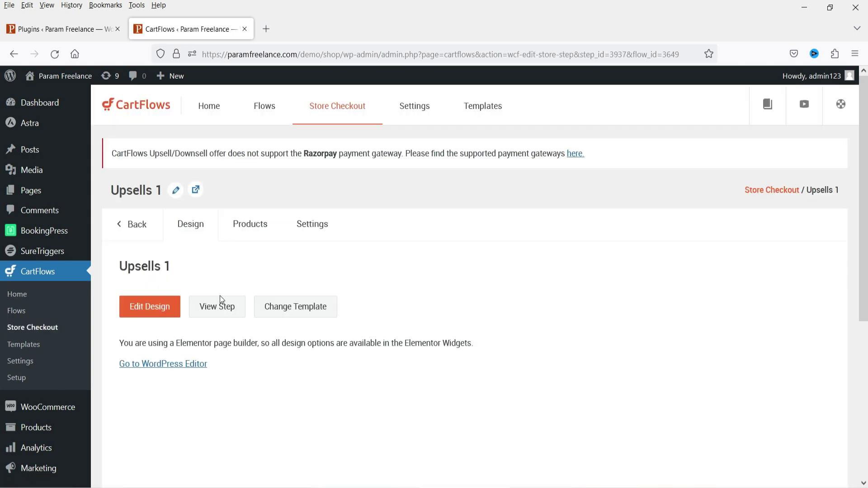
click(251, 226)
scroll(211, 207, down, 3)
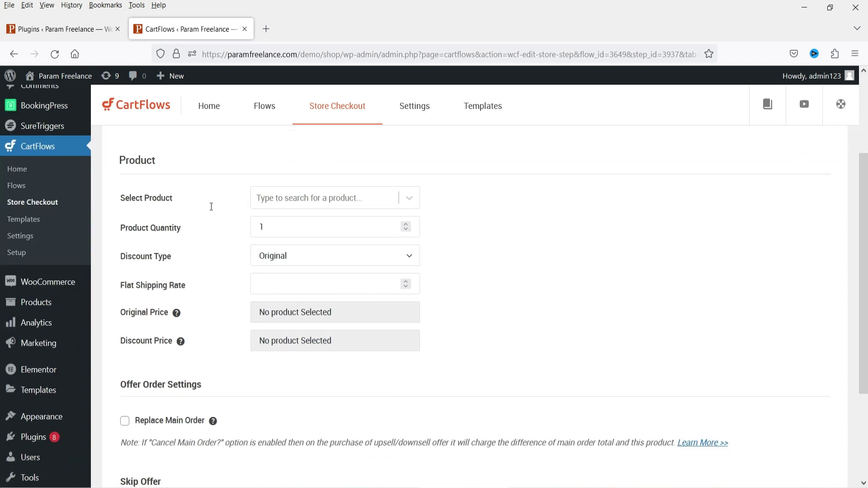
click(320, 198)
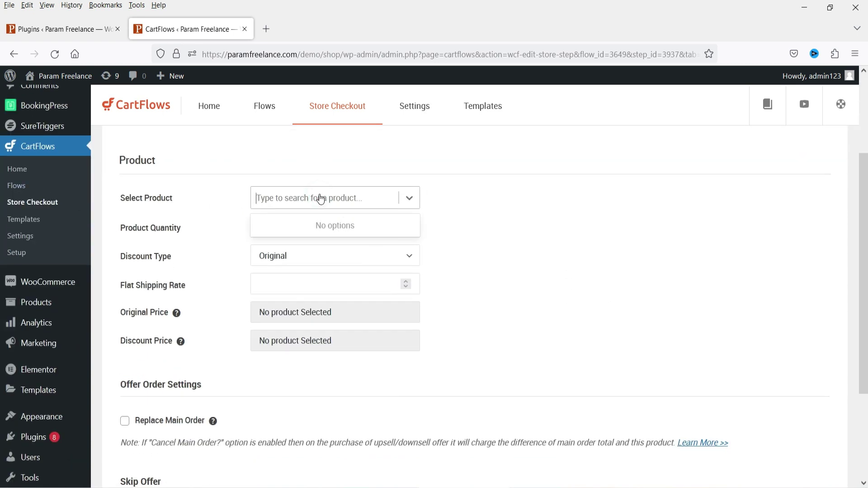
text(shirt)
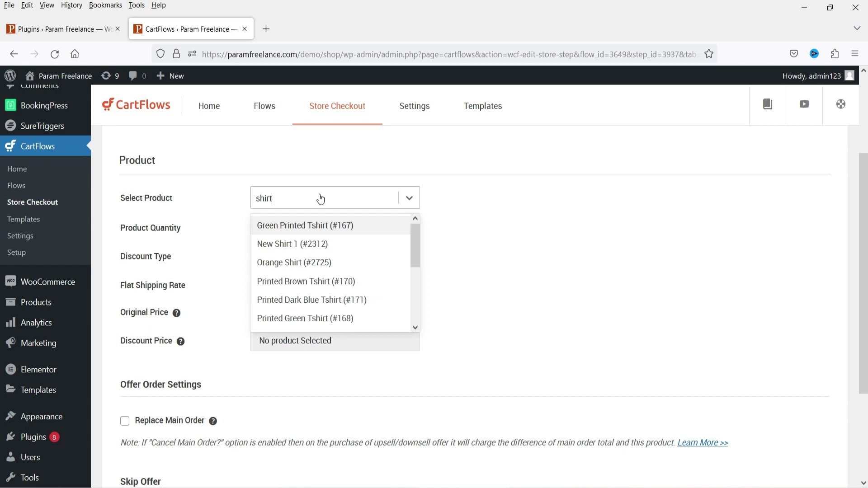
click(333, 283)
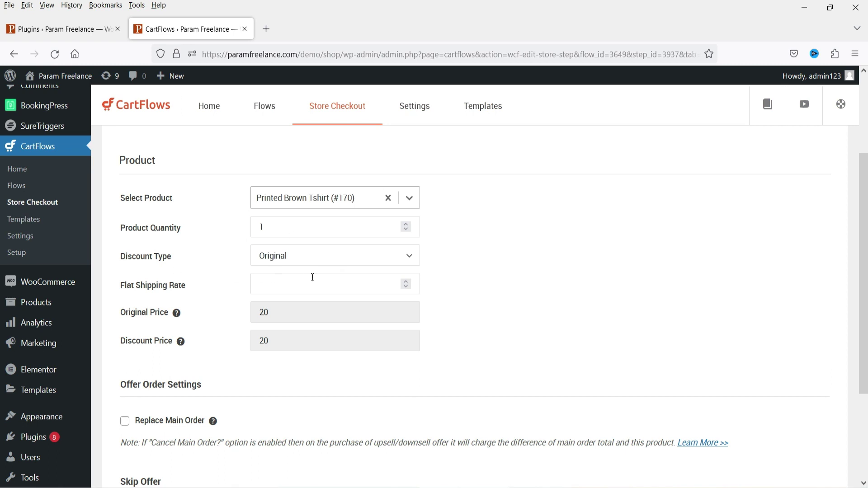
Set the offer's Discount Type to Discount Price with a value of 15.
click(319, 265)
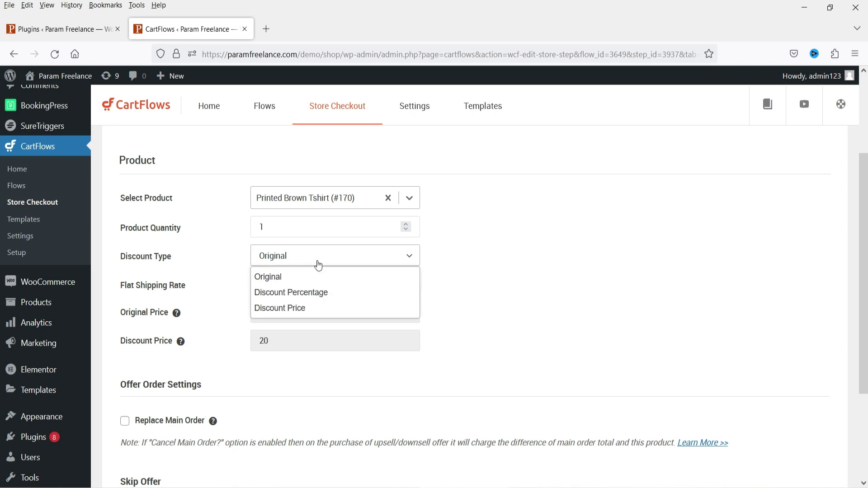
click(331, 307)
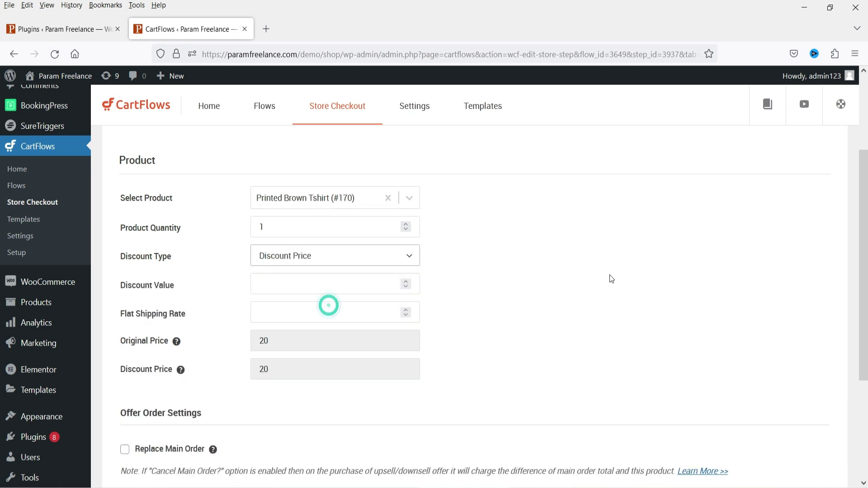
click(259, 284)
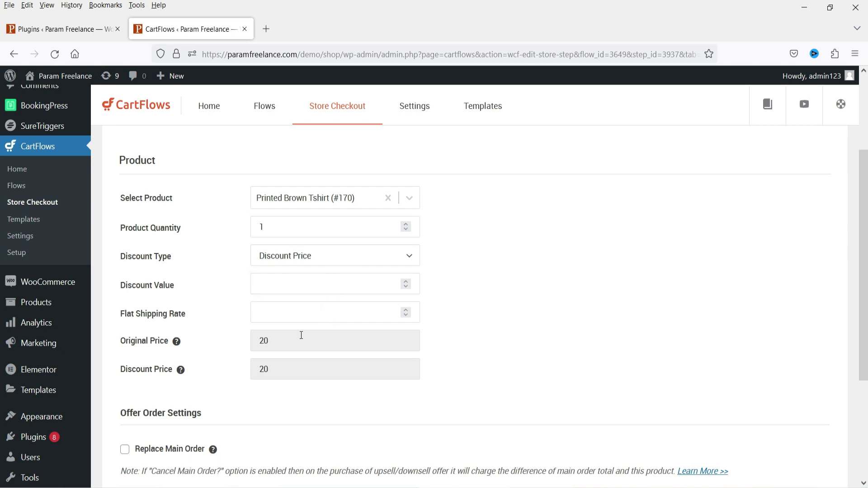
text(15)
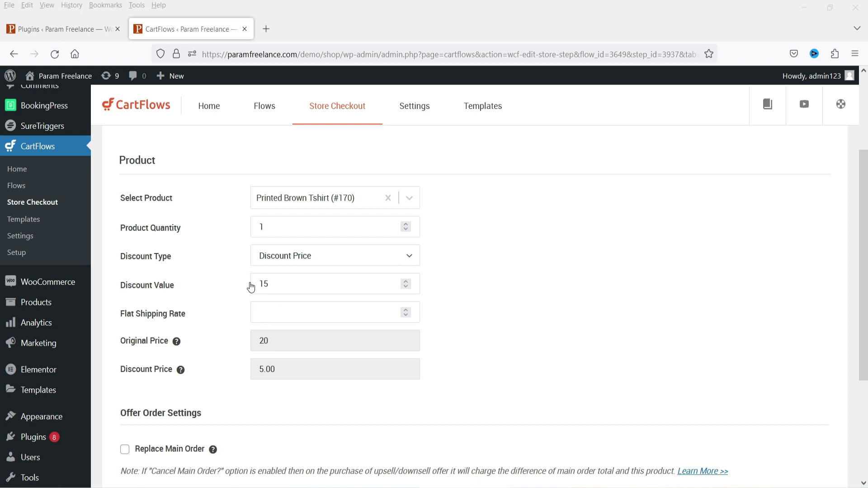
scroll(504, 327, down, 3)
drag(156, 383, 373, 393)
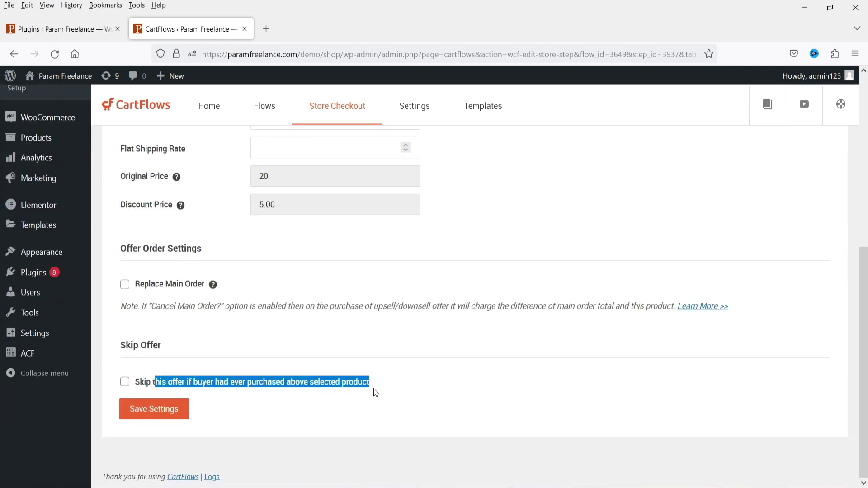
scroll(549, 293, up, 2)
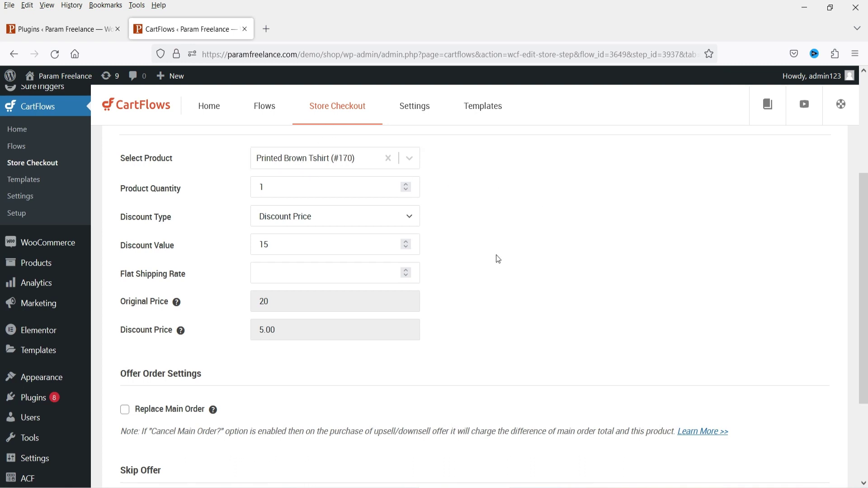
scroll(496, 256, down, 2)
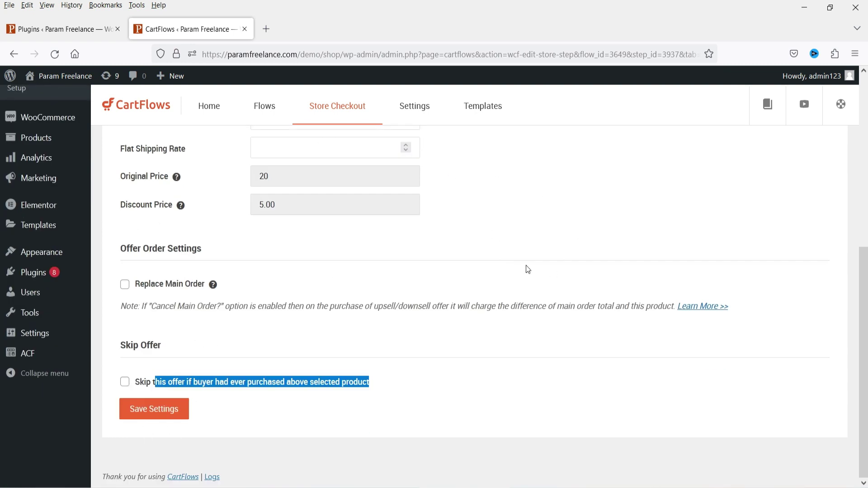
click(403, 379)
scroll(410, 233, up, 3)
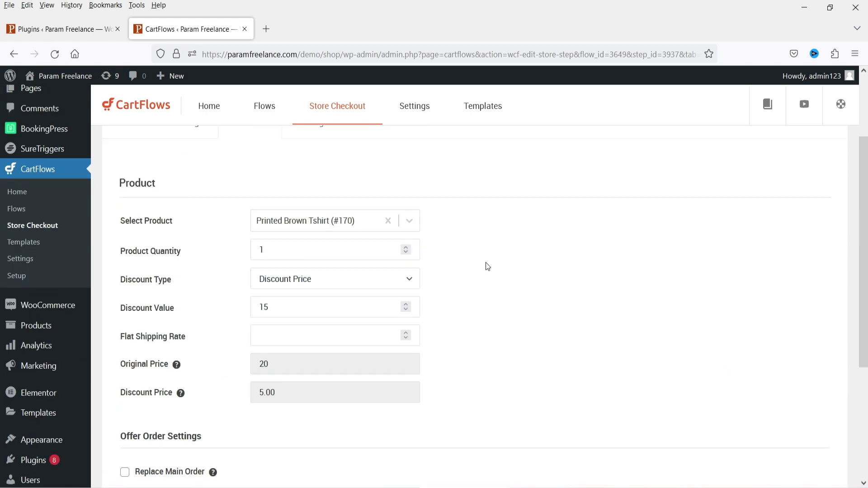
scroll(486, 262, up, 2)
scroll(368, 243, down, 5)
Save the upsell settings and open the Upsells 1 page in Elementor from Design.
click(141, 407)
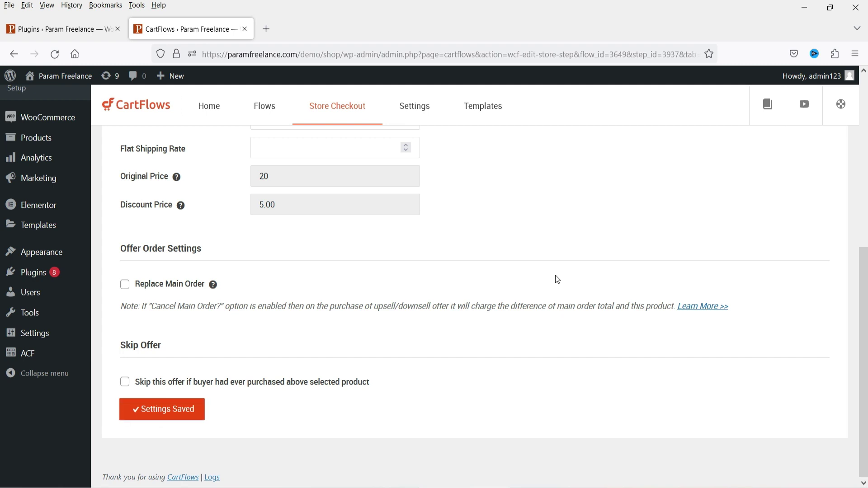
scroll(531, 277, down, 5)
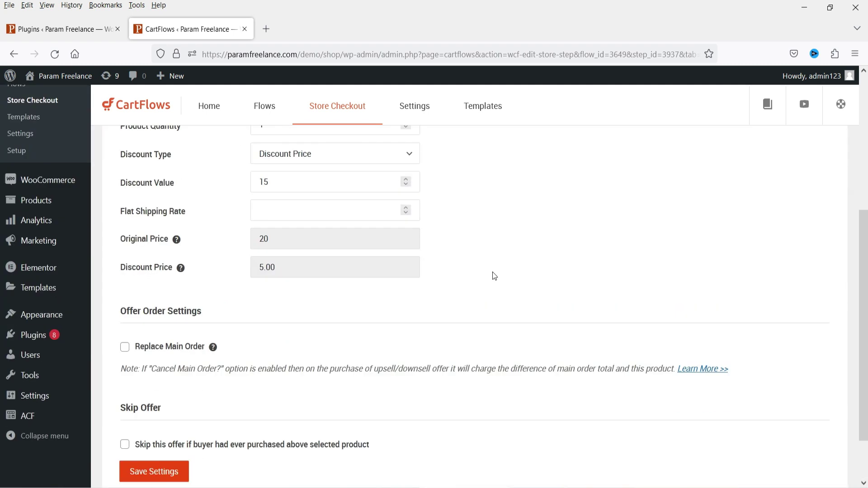
scroll(490, 274, up, 5)
click(193, 228)
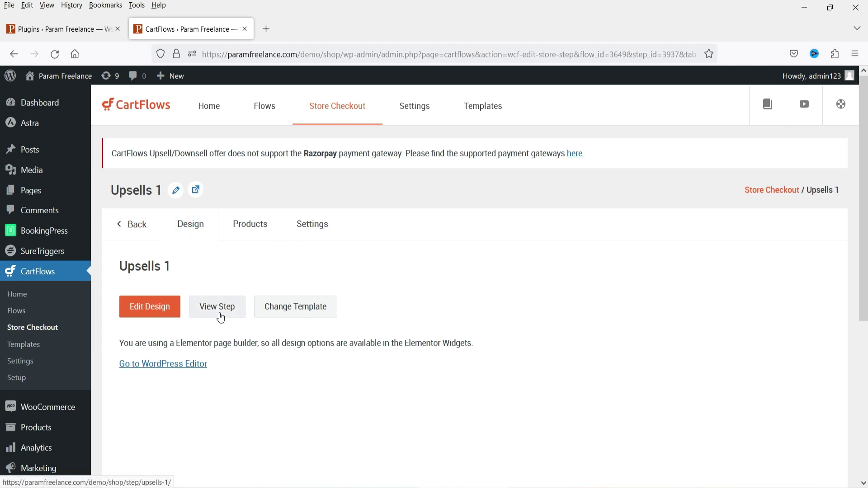
click(161, 316)
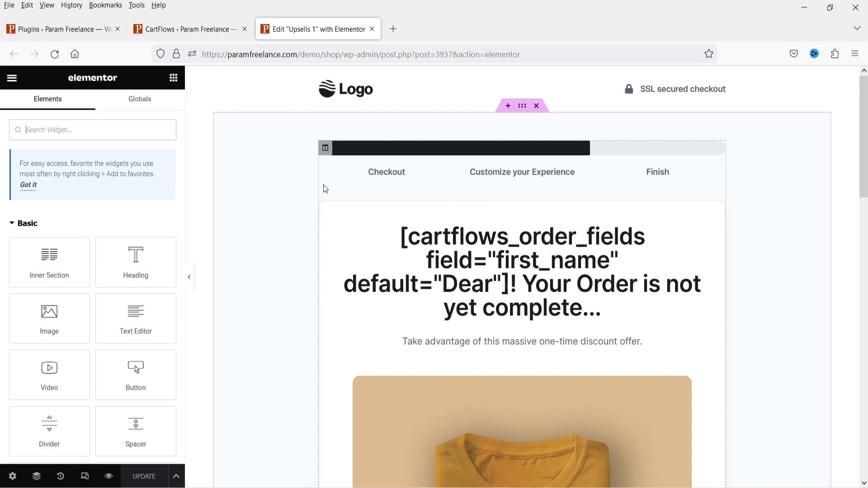
click(356, 92)
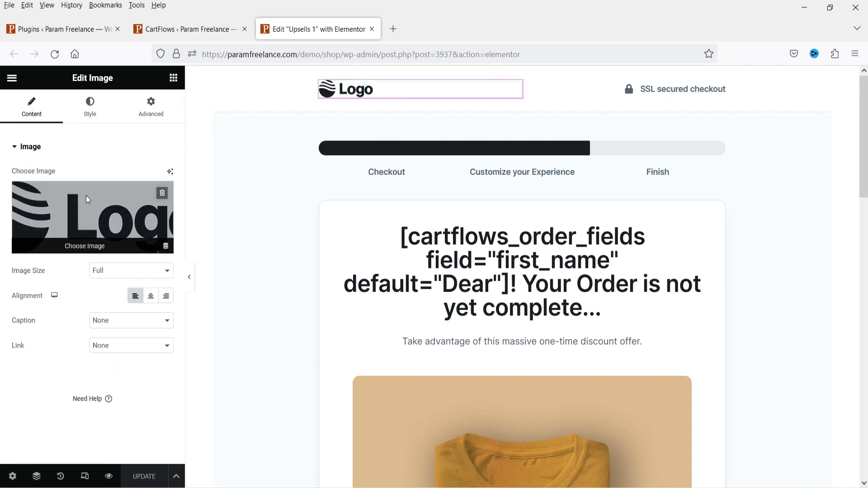
click(86, 195)
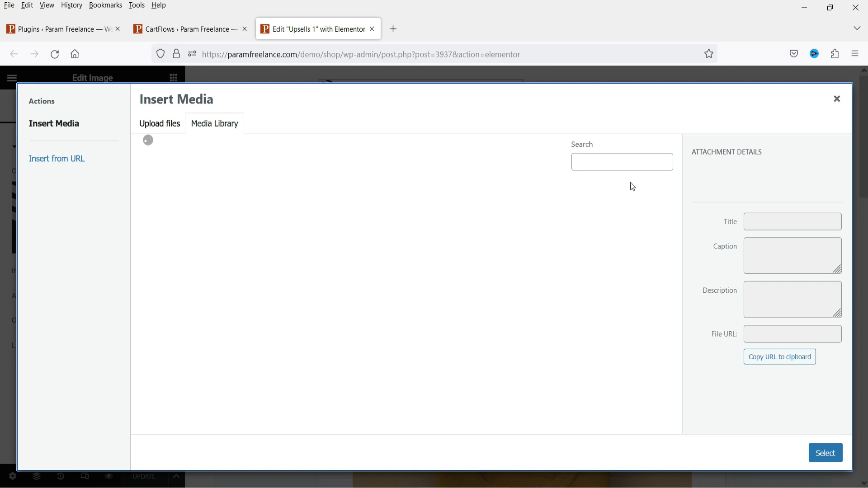
click(613, 162)
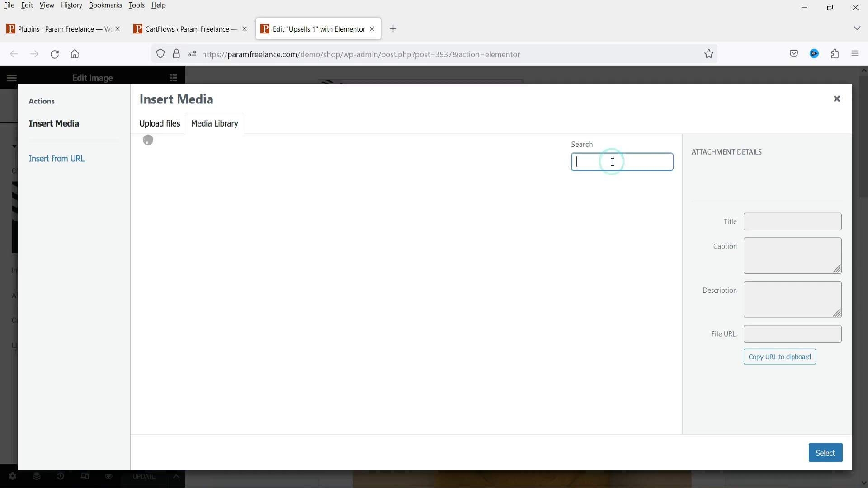
text(logo)
key(Escape)
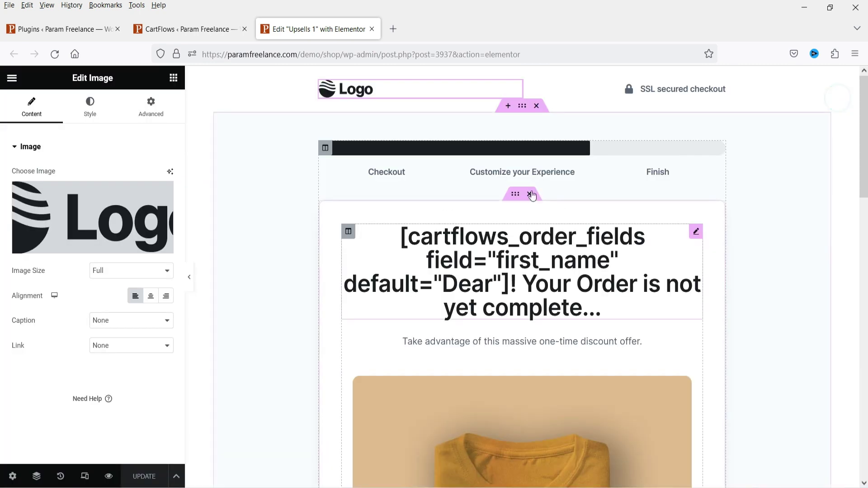
click(386, 173)
click(501, 173)
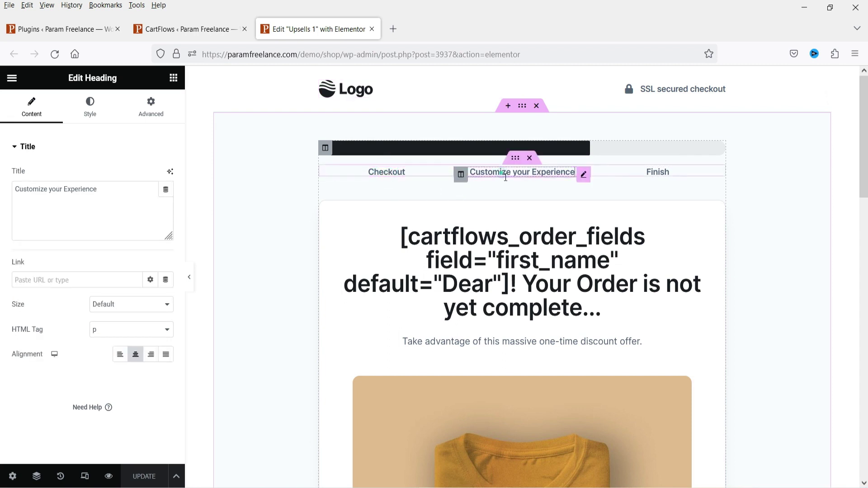
click(650, 175)
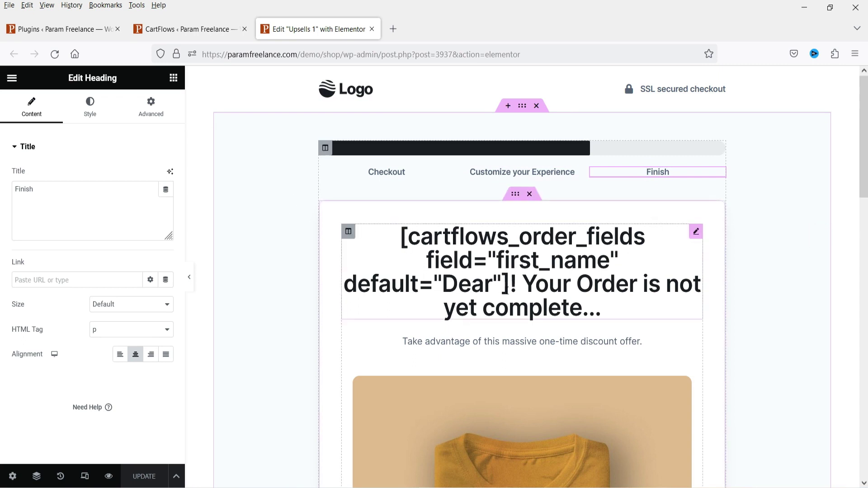
scroll(764, 292, down, 2)
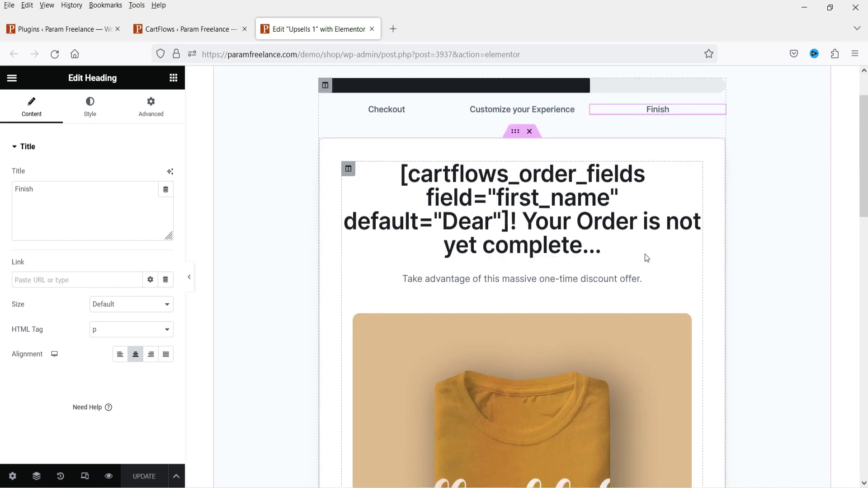
scroll(792, 271, down, 4)
scroll(515, 226, down, 4)
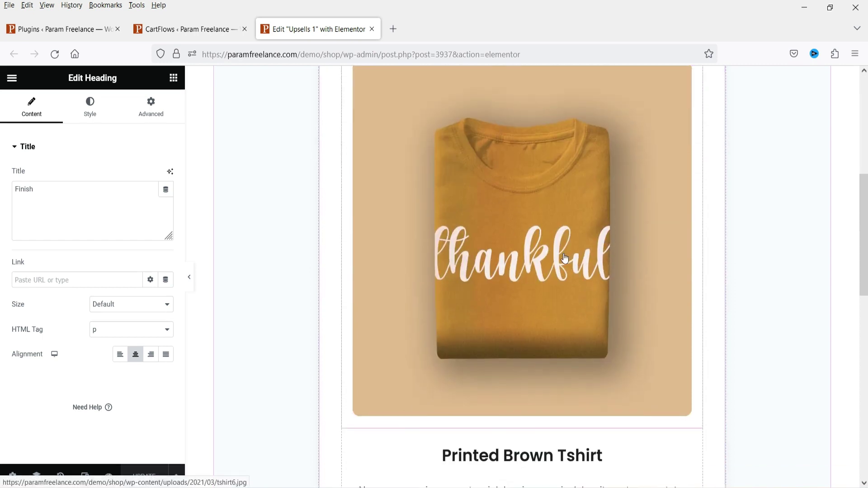
scroll(465, 274, down, 6)
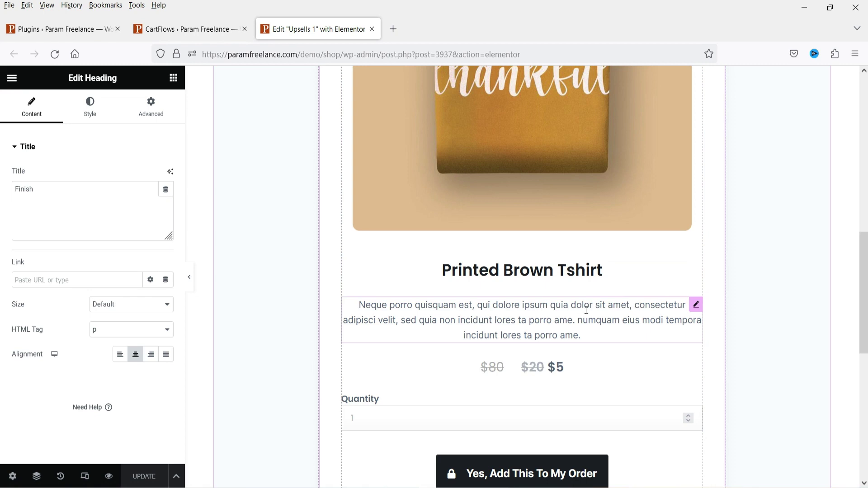
scroll(586, 299, down, 6)
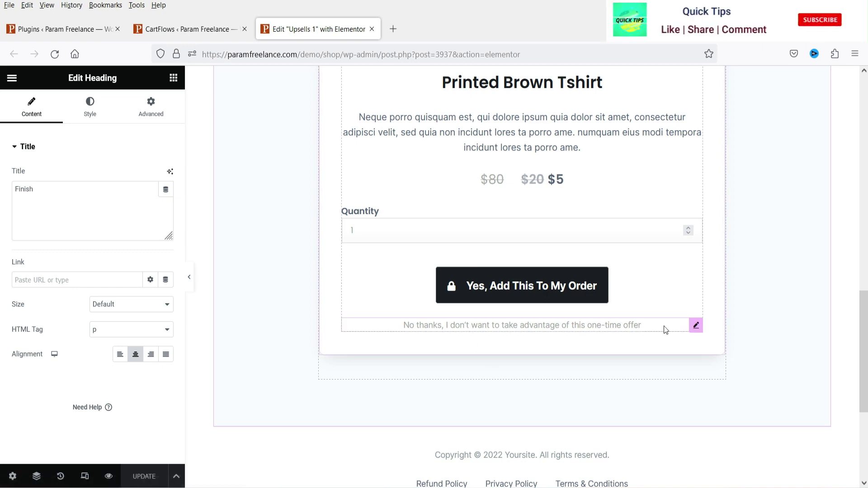
scroll(786, 305, down, 1)
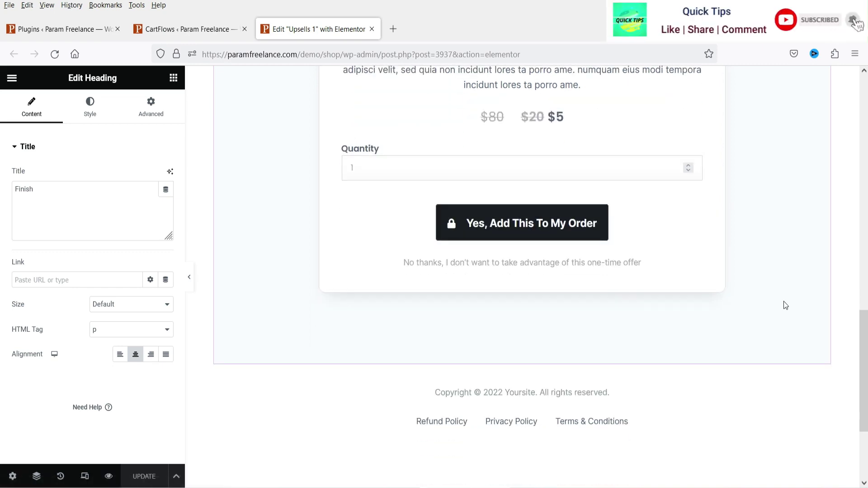
scroll(757, 282, up, 10)
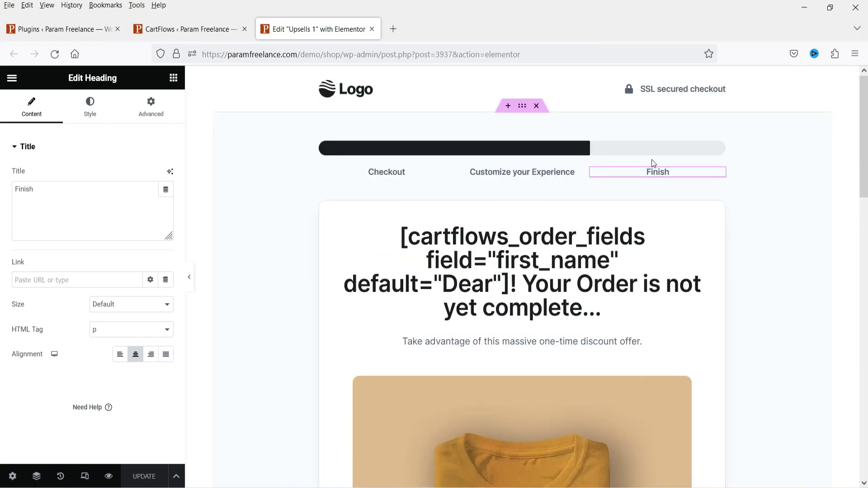
scroll(803, 243, down, 1)
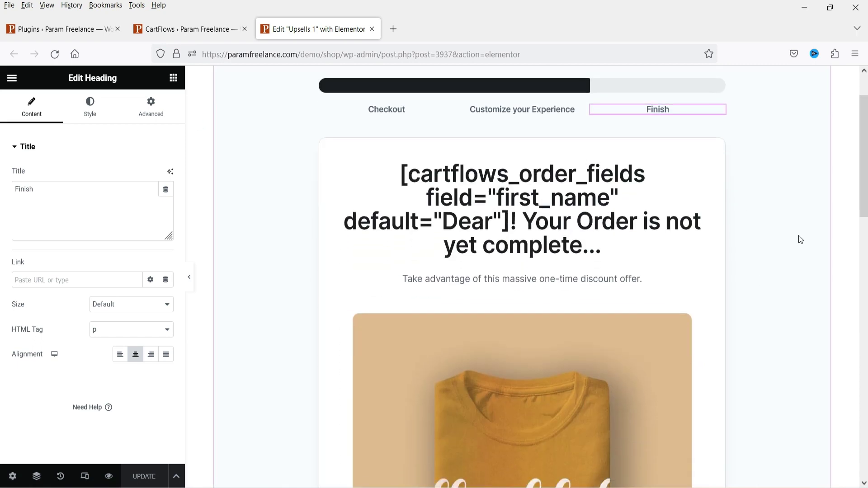
scroll(789, 235, down, 5)
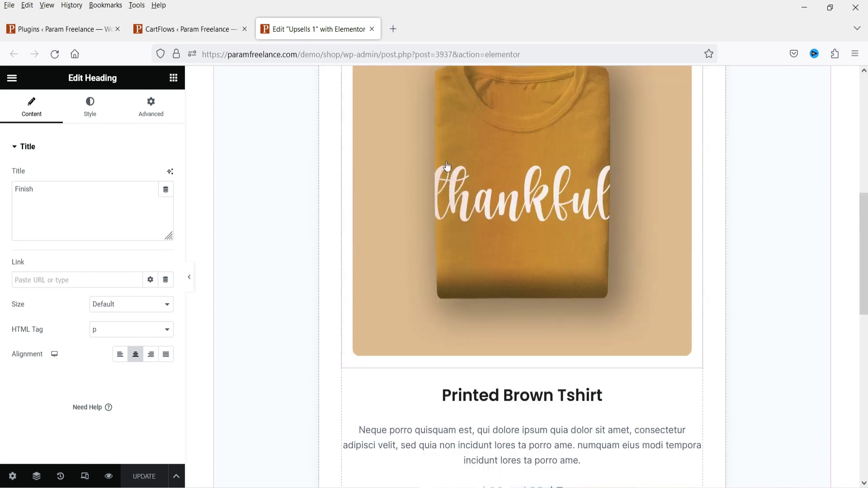
Close the Elementor editor and open the live storefront in a new tab.
click(371, 28)
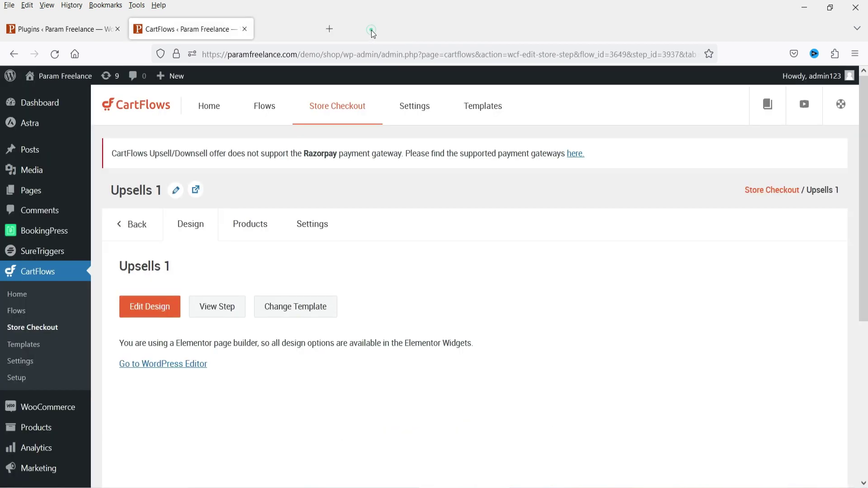
mouse_move(48, 76)
right_click(46, 96)
click(90, 104)
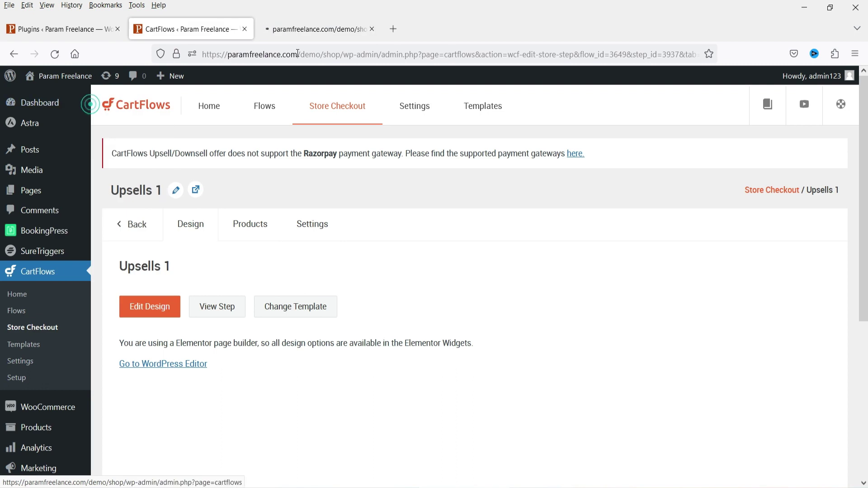
click(343, 30)
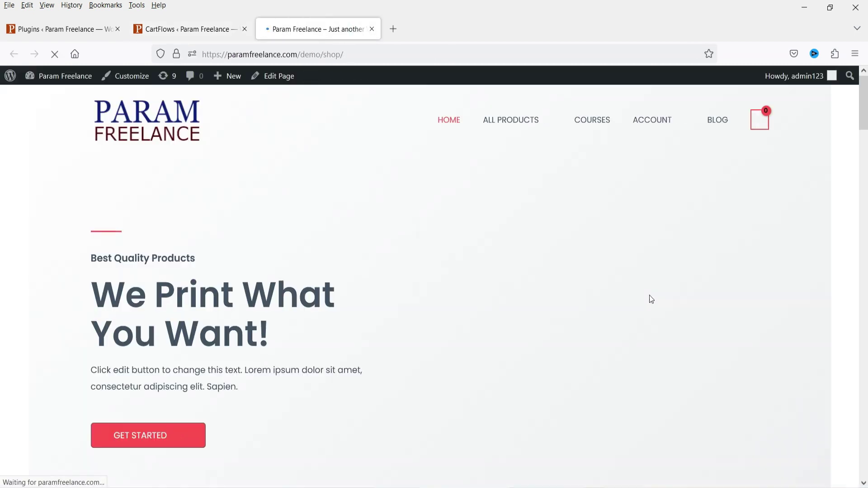
Add the Black Printed Coffee Mug to the cart and proceed to checkout.
scroll(519, 142, down, 10)
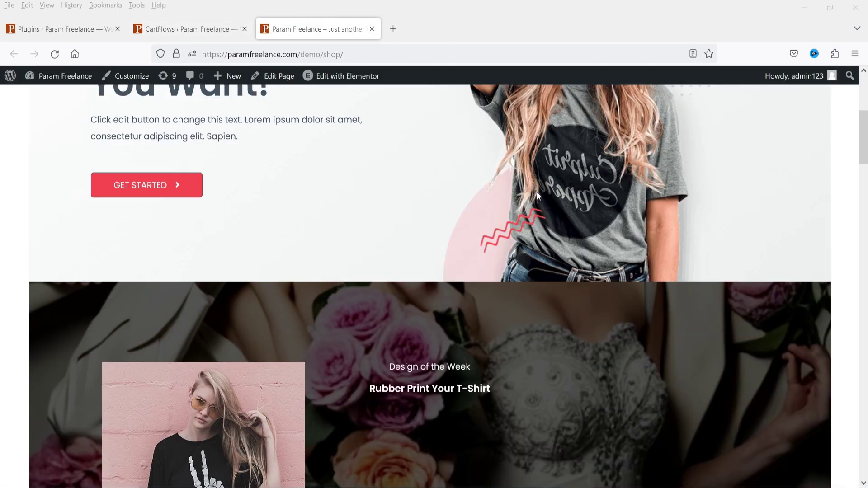
scroll(487, 221, down, 10)
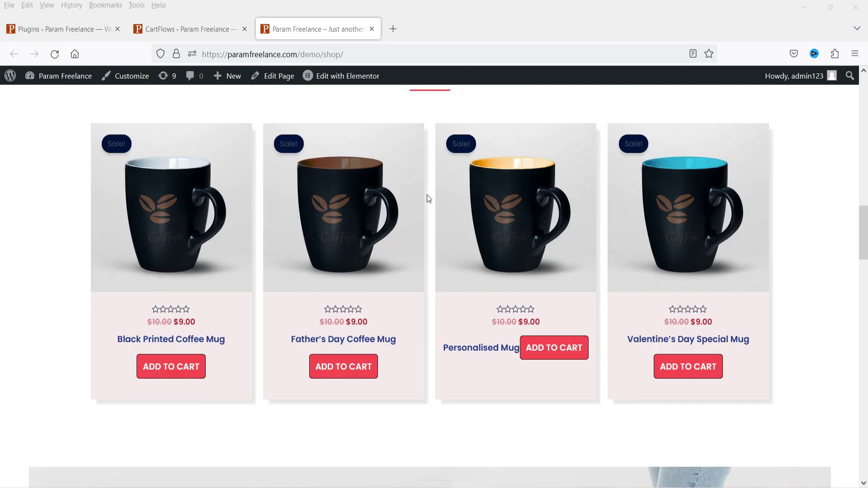
click(142, 366)
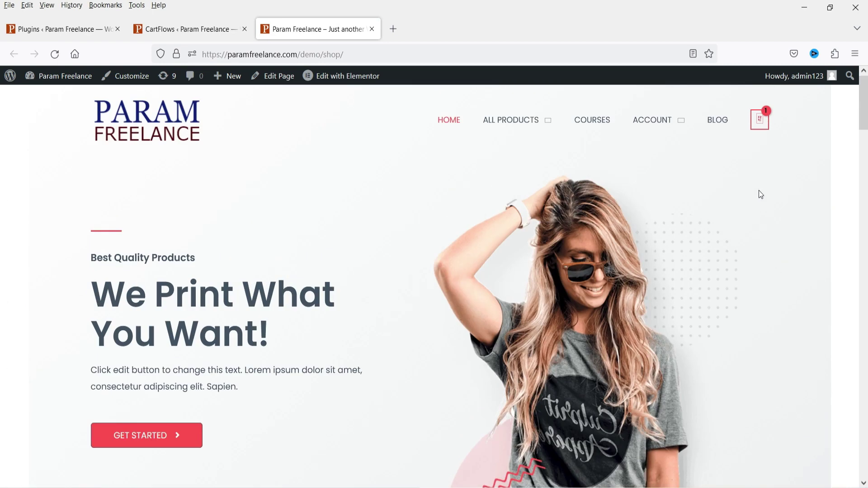
mouse_move(761, 121)
click(698, 304)
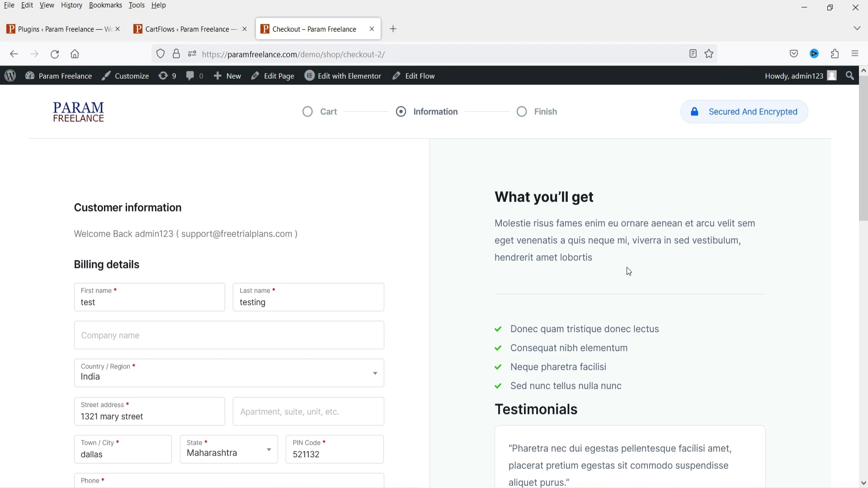
Place the $9.00 order for the mug with Cash on delivery.
scroll(155, 262, down, 4)
scroll(113, 242, down, 3)
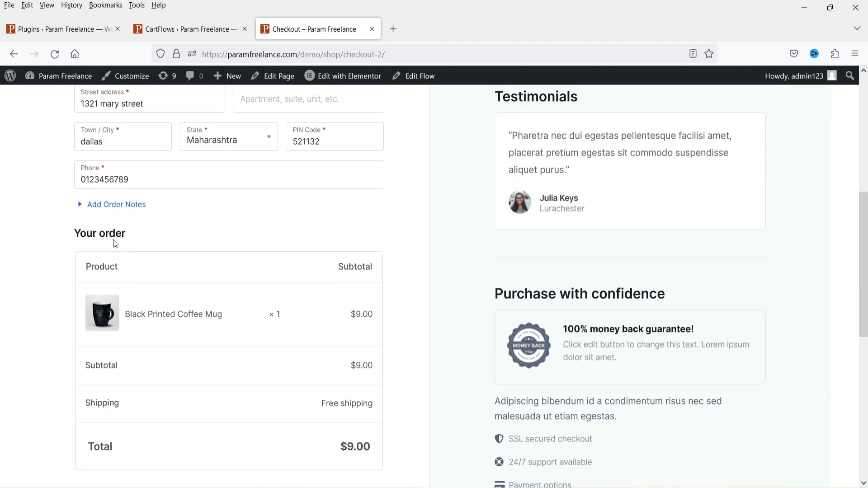
scroll(186, 244, down, 8)
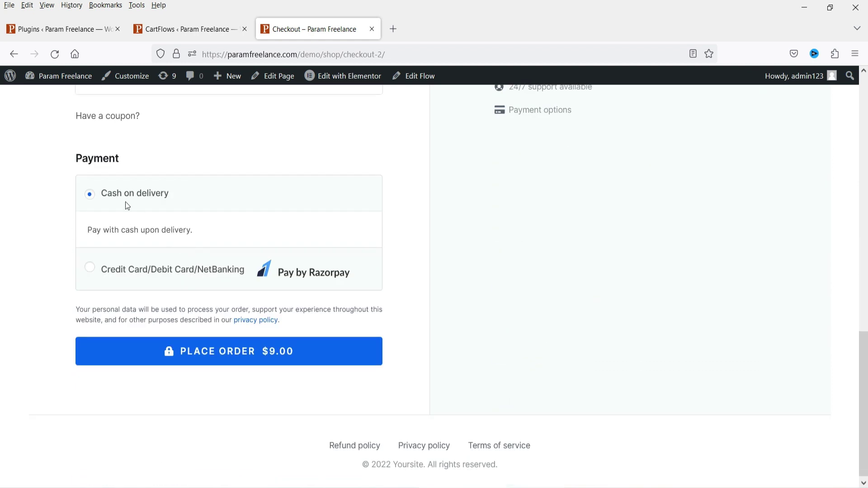
click(249, 351)
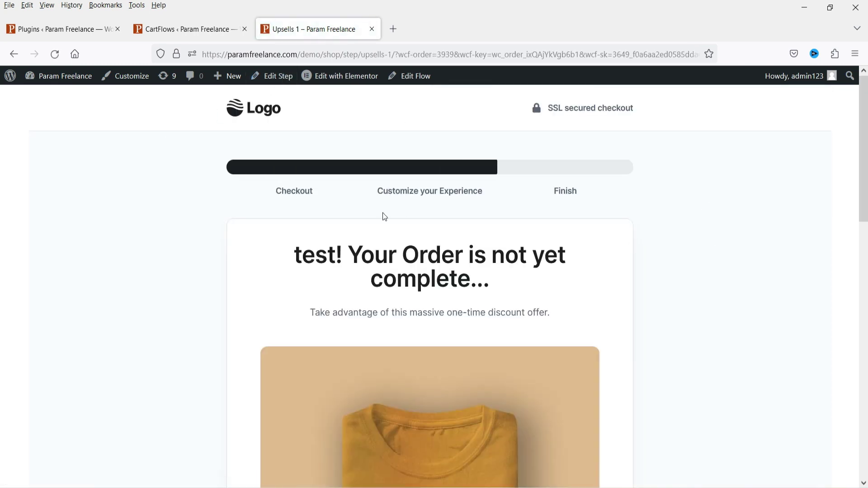
Check the personalised heading, then add the $5 Printed Brown Tshirt offer to the order.
scroll(339, 197, down, 2)
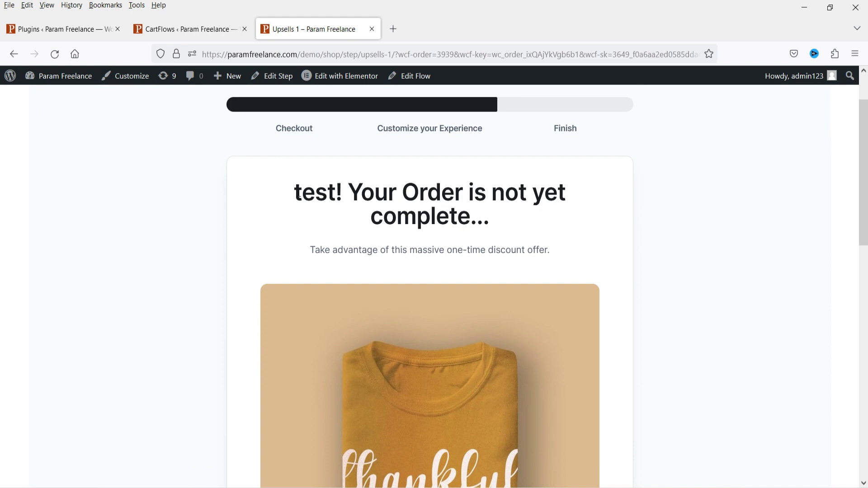
drag(337, 191, 288, 210)
click(334, 199)
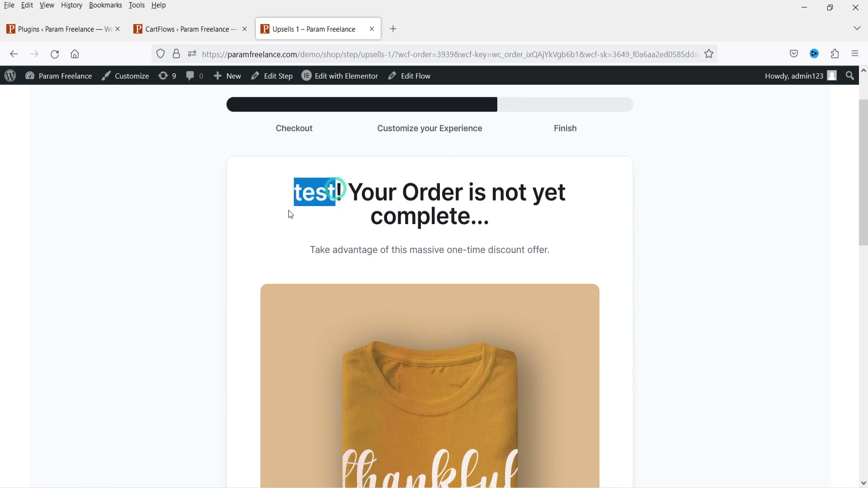
click(332, 206)
drag(336, 189, 281, 194)
scroll(665, 266, down, 10)
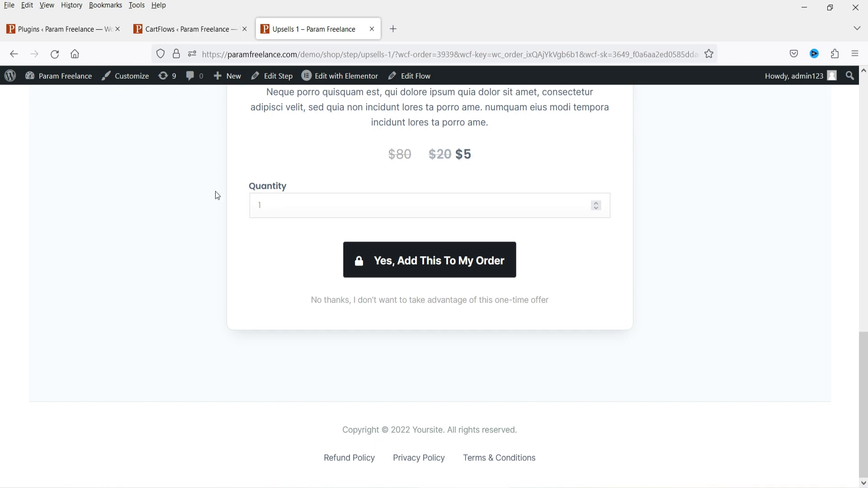
scroll(172, 137, up, 5)
scroll(491, 248, down, 5)
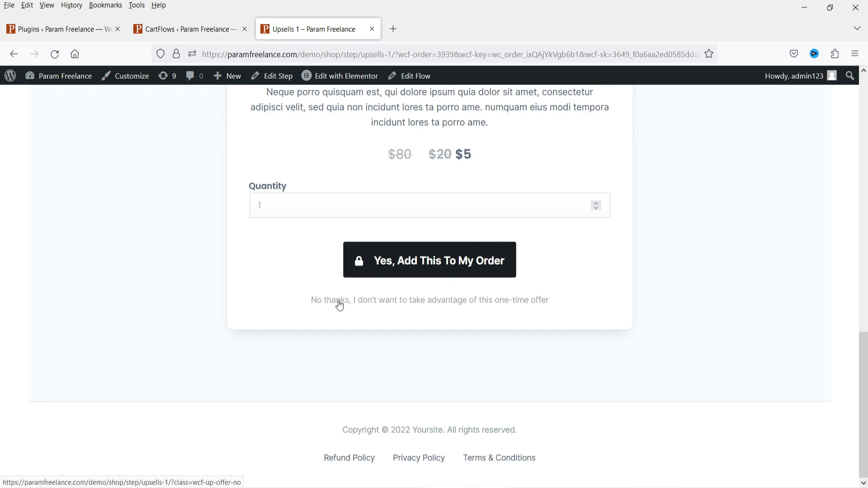
click(401, 264)
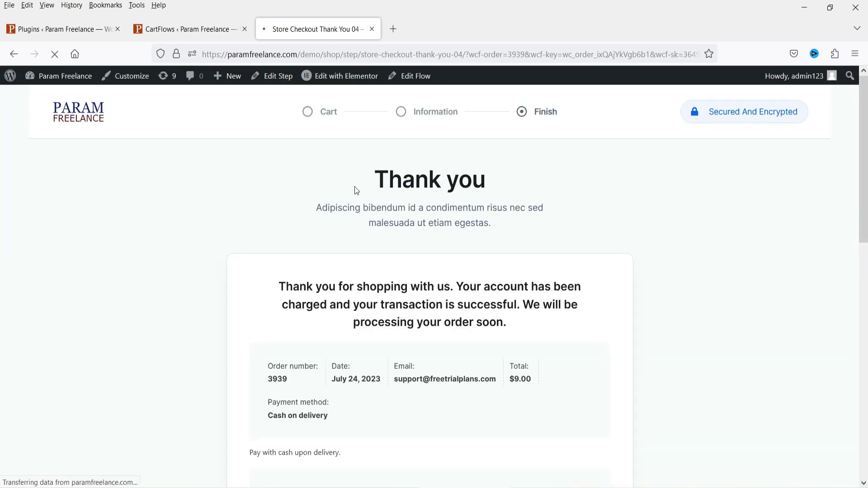
Verify the second order lists the $5.00 Printed Brown Tshirt, then return to Upsells 1.
scroll(671, 236, down, 4)
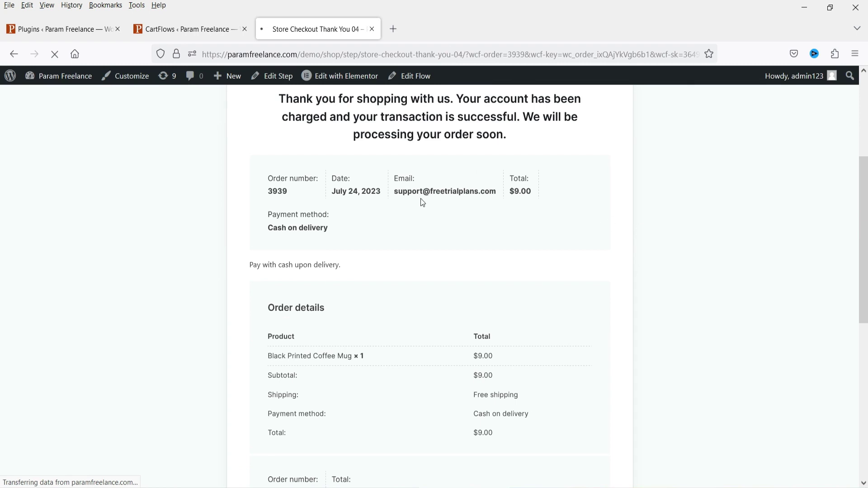
scroll(439, 286, down, 3)
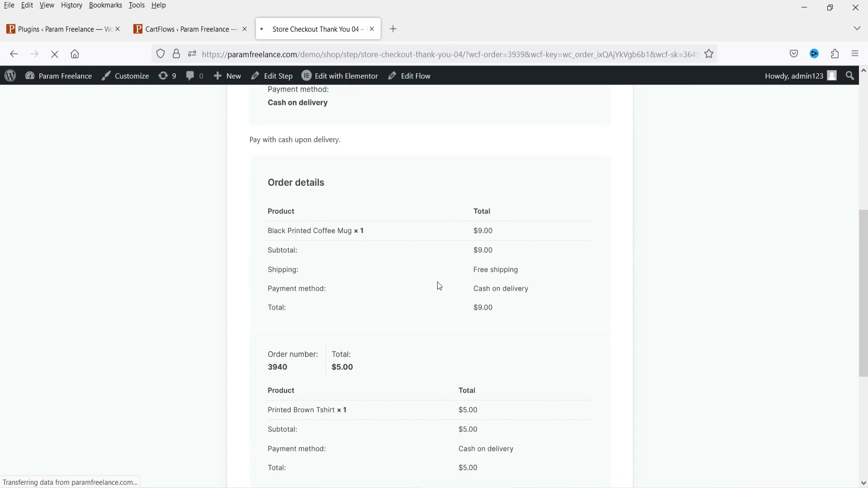
scroll(440, 285, down, 4)
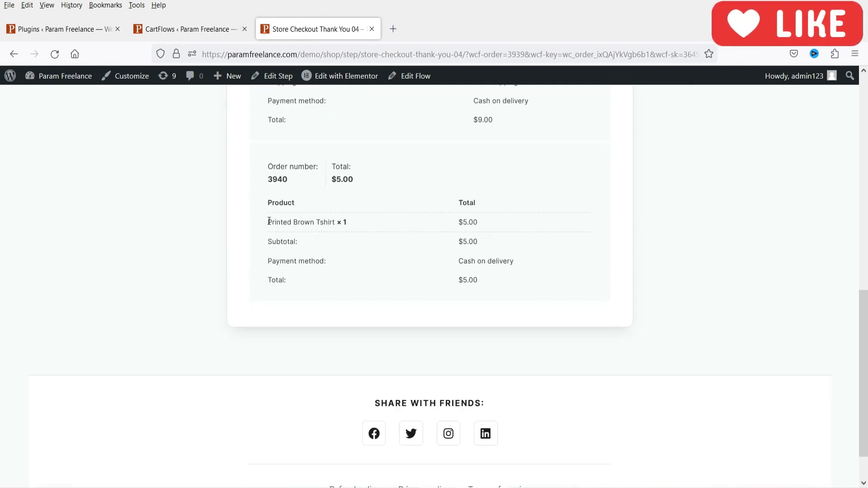
drag(269, 221, 336, 222)
key(ctrl+Page_Up)
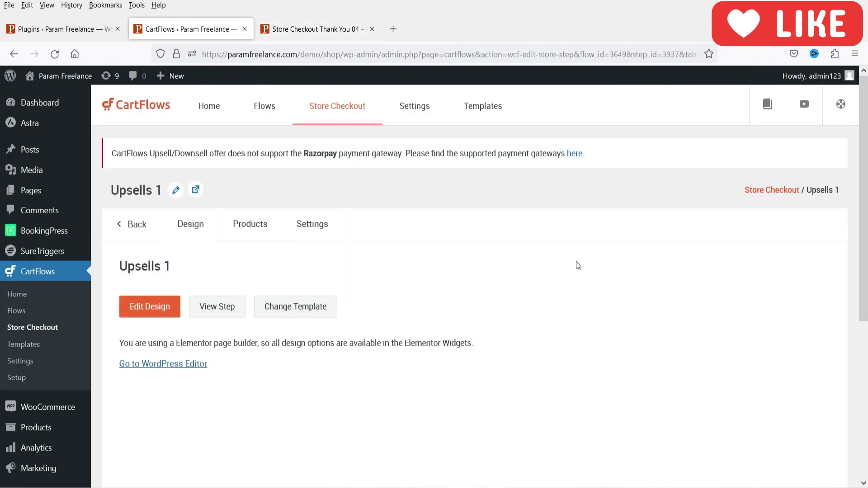